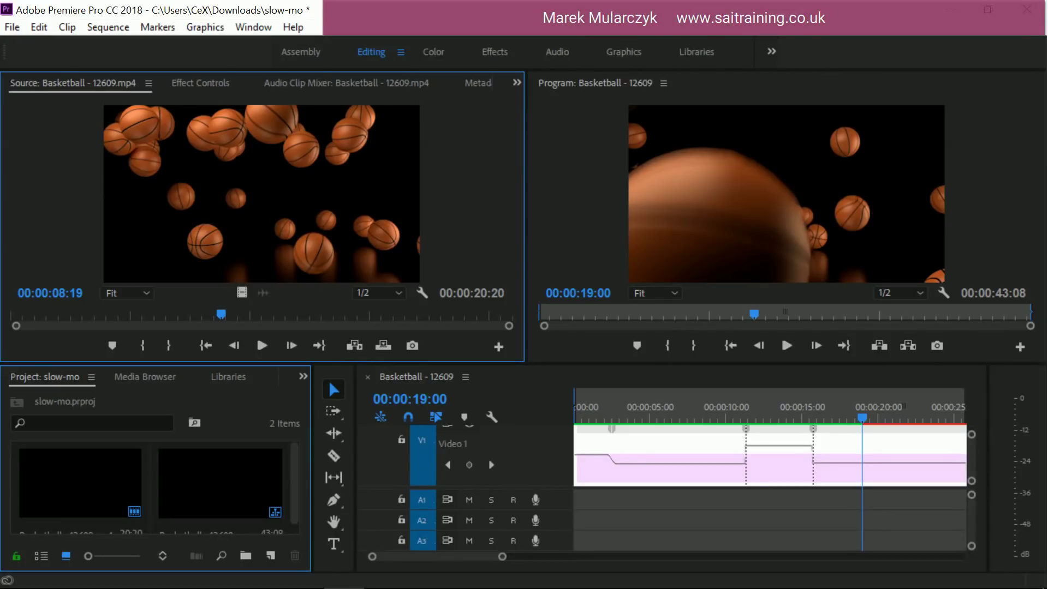
- Play the Basketball - 12609 sequence from its start in a maximized Program monitor, stop around 24 seconds, and restore the panel layout
{"action": "key", "text": "shift+4"}
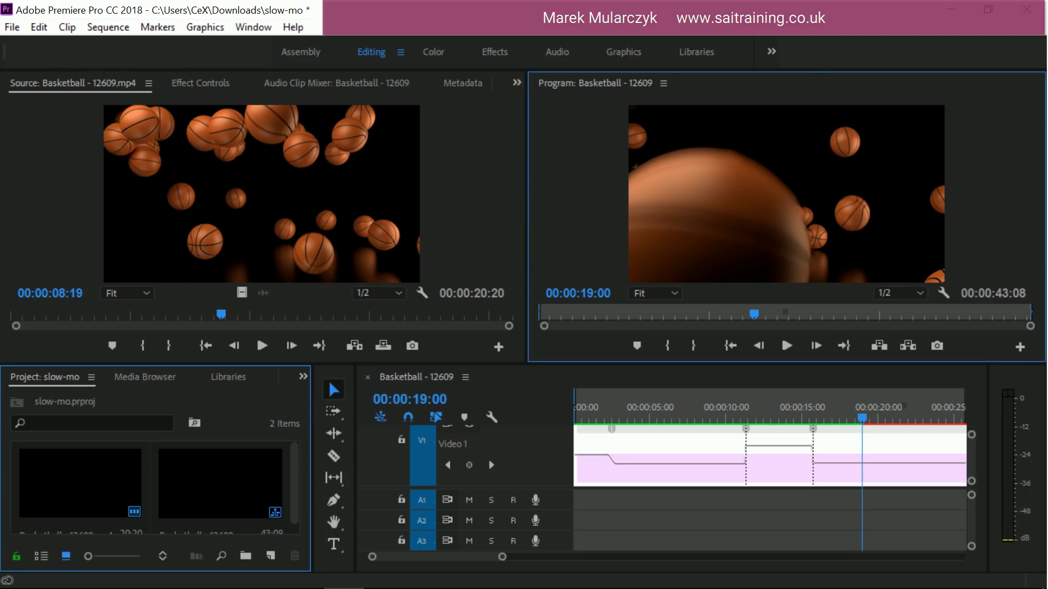
{"action": "key", "text": "shift+grave"}
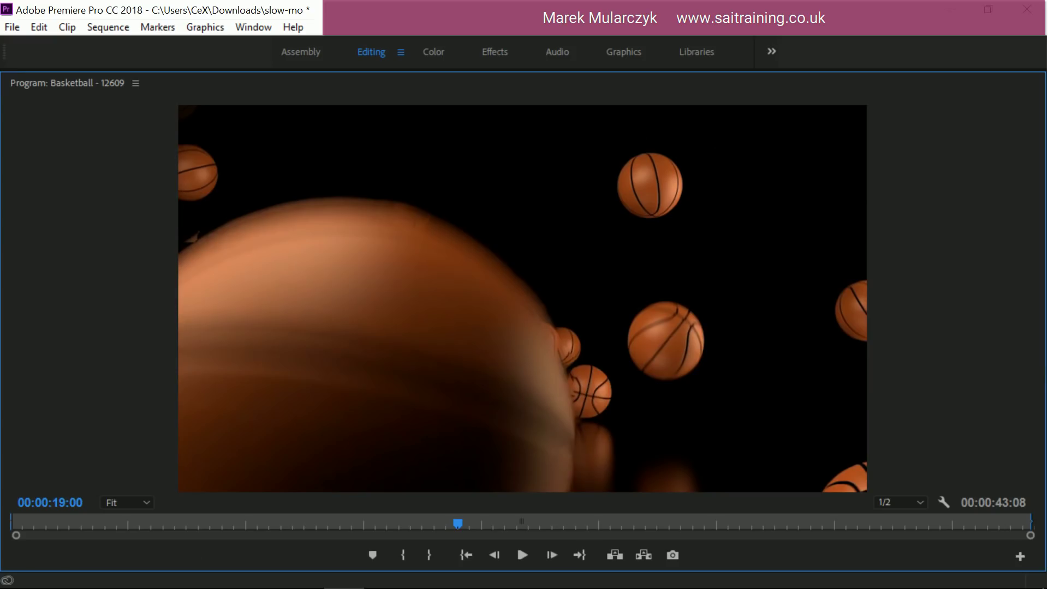
{"action": "key", "text": "Home"}
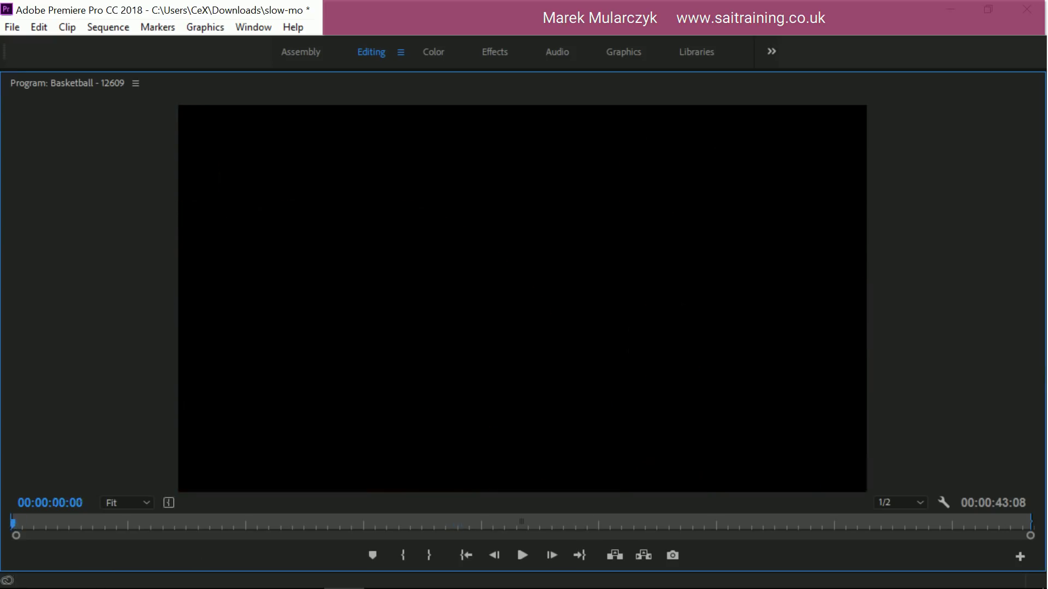
{"action": "key", "text": "space"}
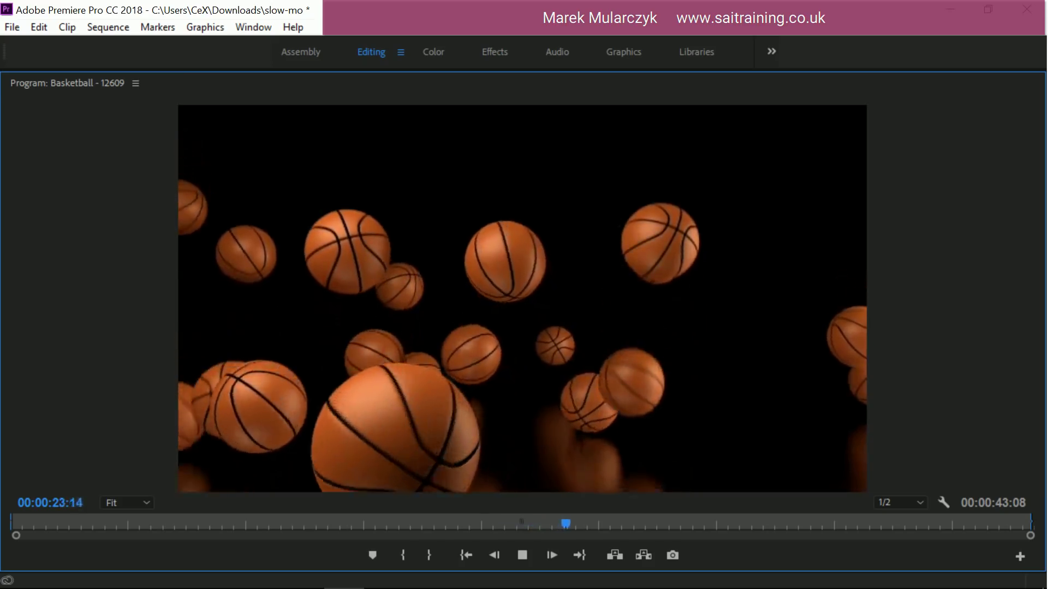
{"action": "key", "text": "space"}
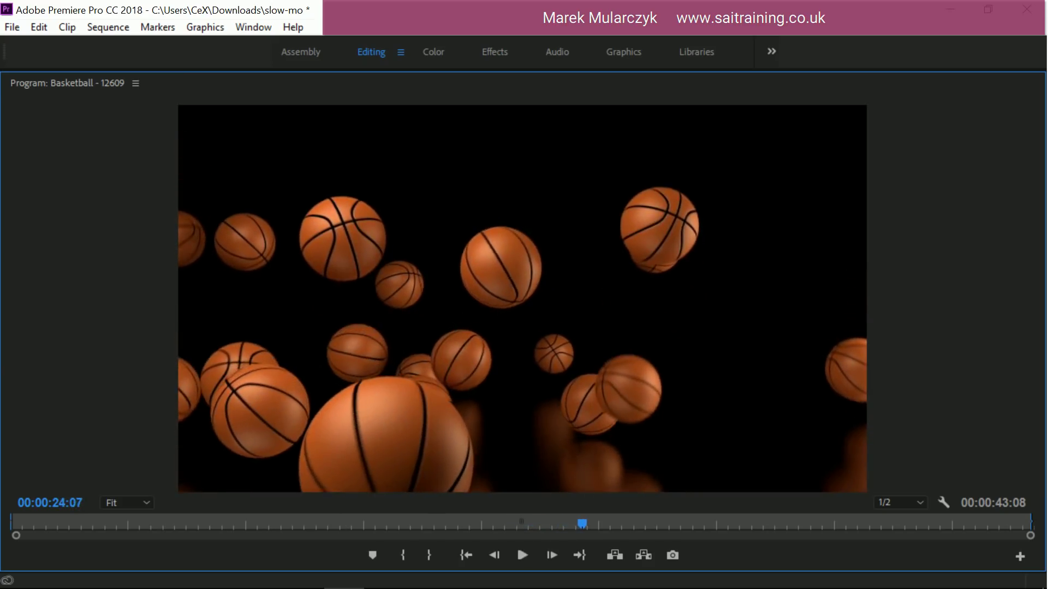
{"action": "key", "text": "grave"}
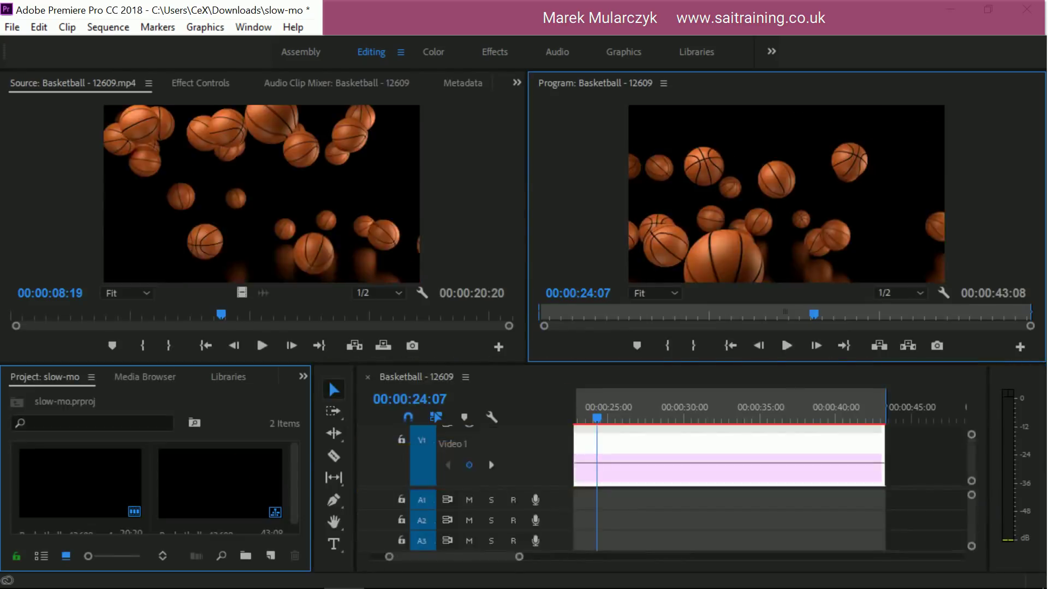
- Close the open sequence and create a new sequence from the Basketball - 12609.mp4 clip
{"action": "left_click", "coordinate": [367, 377]}
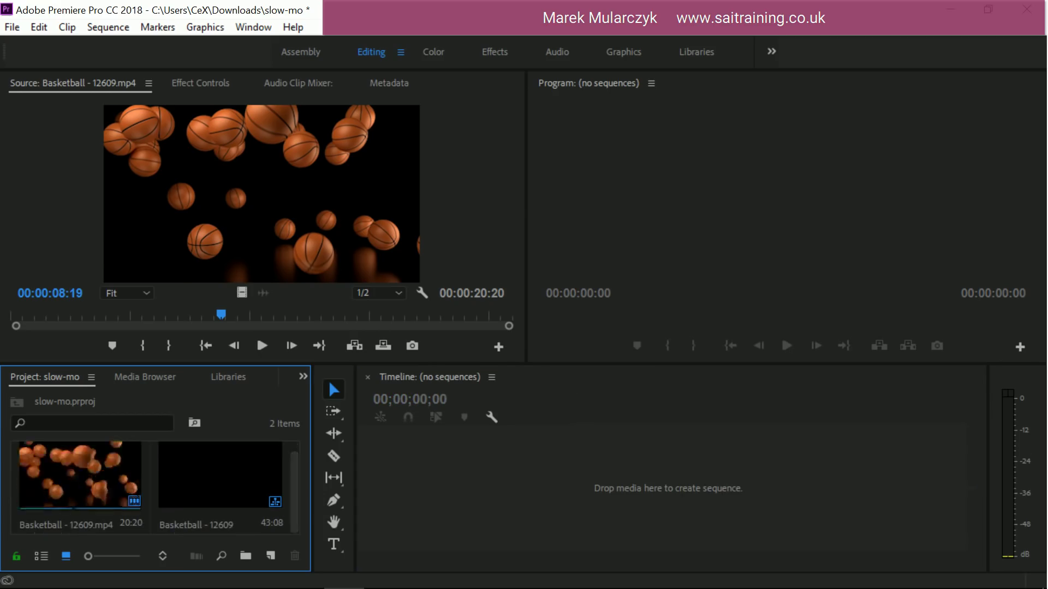
{"action": "left_click", "coordinate": [74, 475]}
{"action": "double_click", "coordinate": [74, 474]}
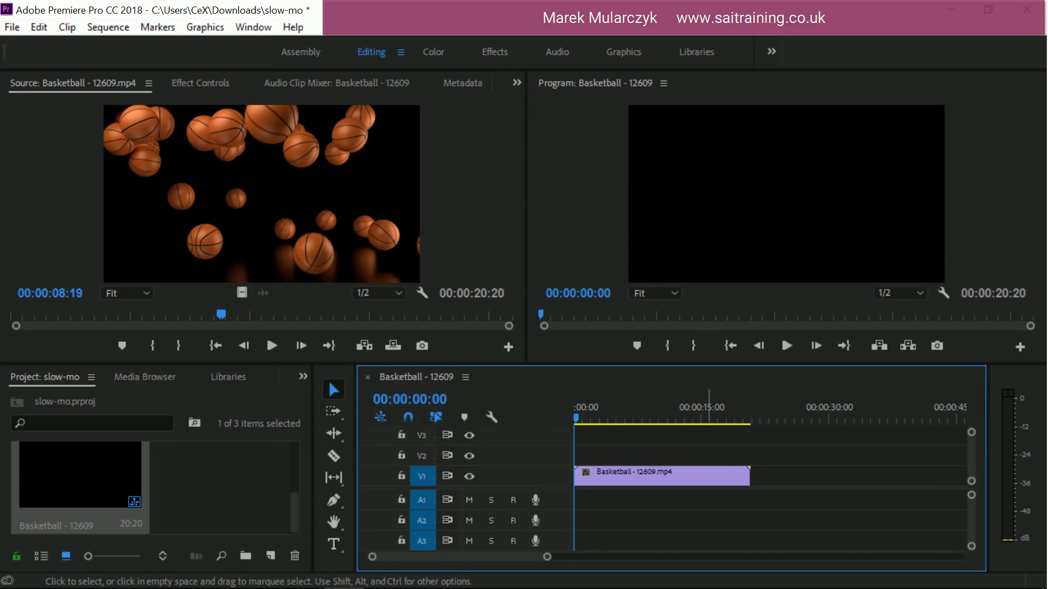
- Widen the timeline panel and increase the height of the Video 1 track until its keyframe controls show
{"action": "key", "text": "backslash"}
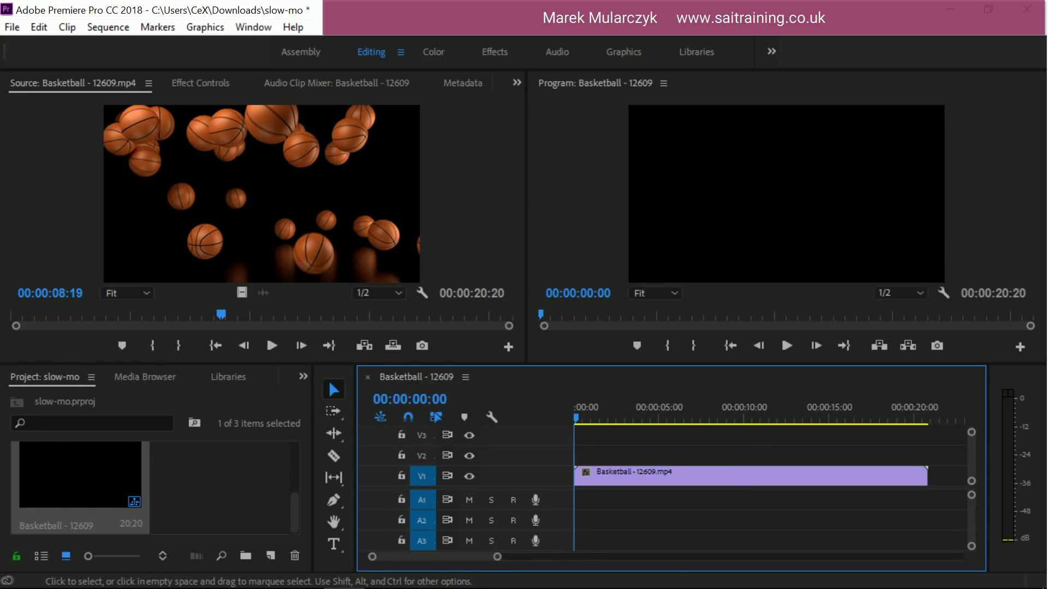
{"action": "key", "text": "equal"}
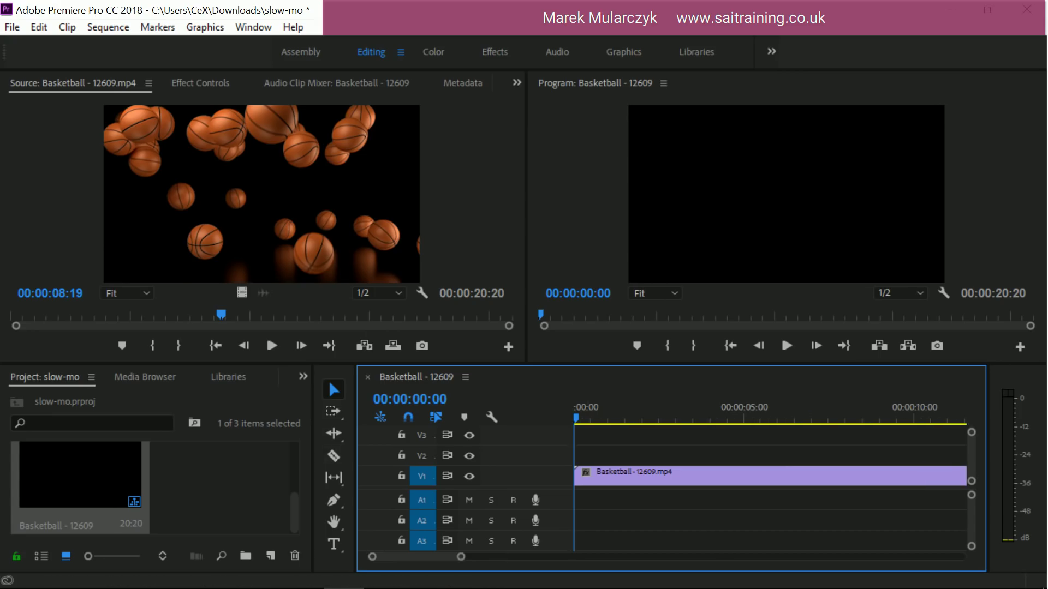
{"action": "left_click_drag", "start_coordinate": [329, 381], "coordinate": [238, 381]}
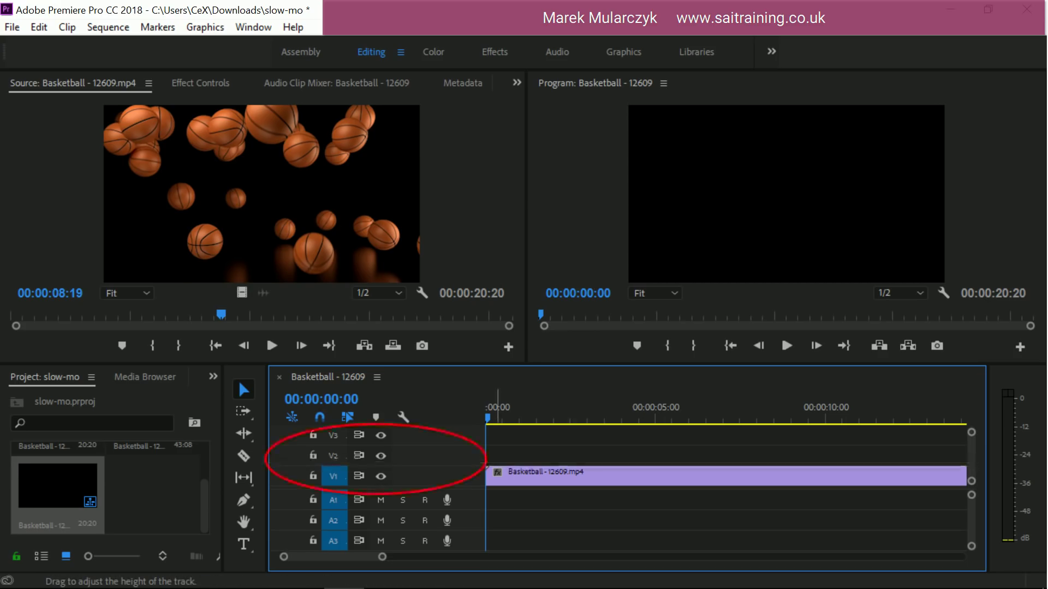
{"action": "left_click_drag", "start_coordinate": [414, 435], "coordinate": [414, 426]}
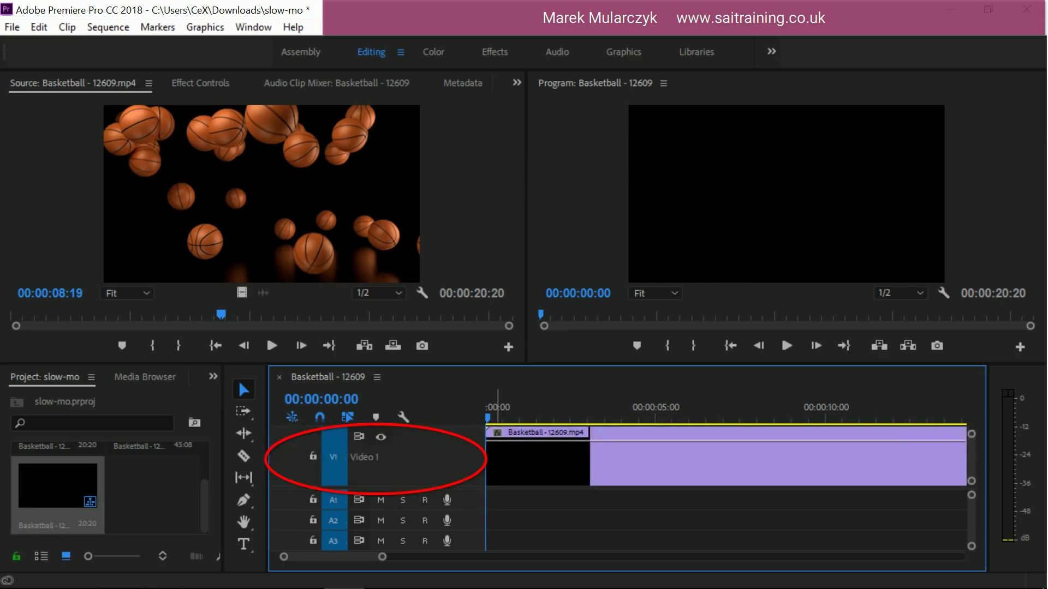
{"action": "scroll", "coordinate": [642, 491], "scroll_direction": "up", "scroll_amount": 2}
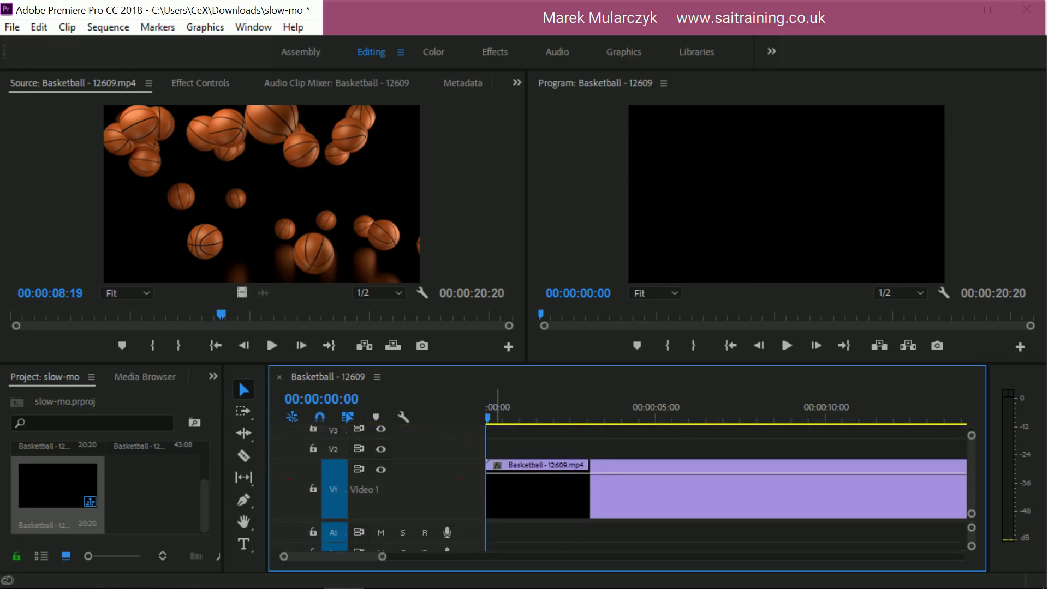
{"action": "left_click_drag", "start_coordinate": [415, 460], "coordinate": [415, 443]}
- Select the basketball clip on Video 1 and play its first seven seconds at normal speed
{"action": "left_click", "coordinate": [671, 480]}
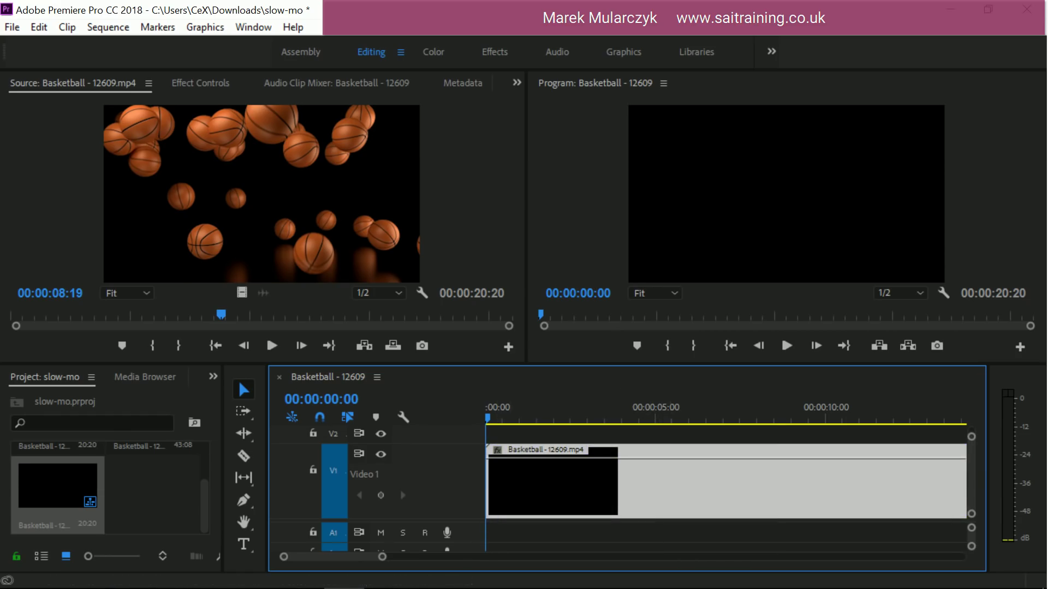
{"action": "key", "text": "space"}
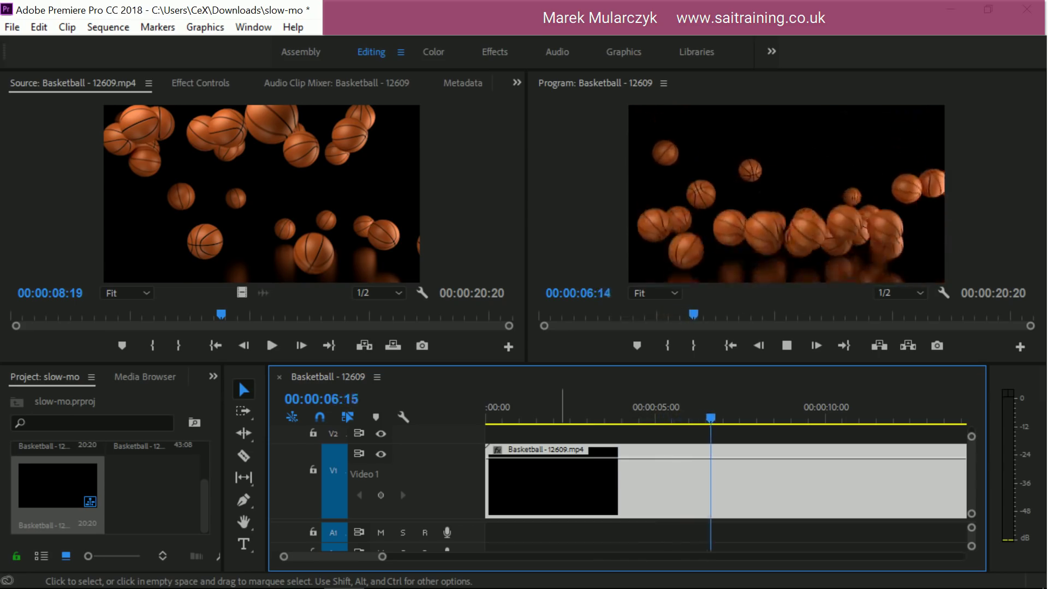
{"action": "key", "text": "space"}
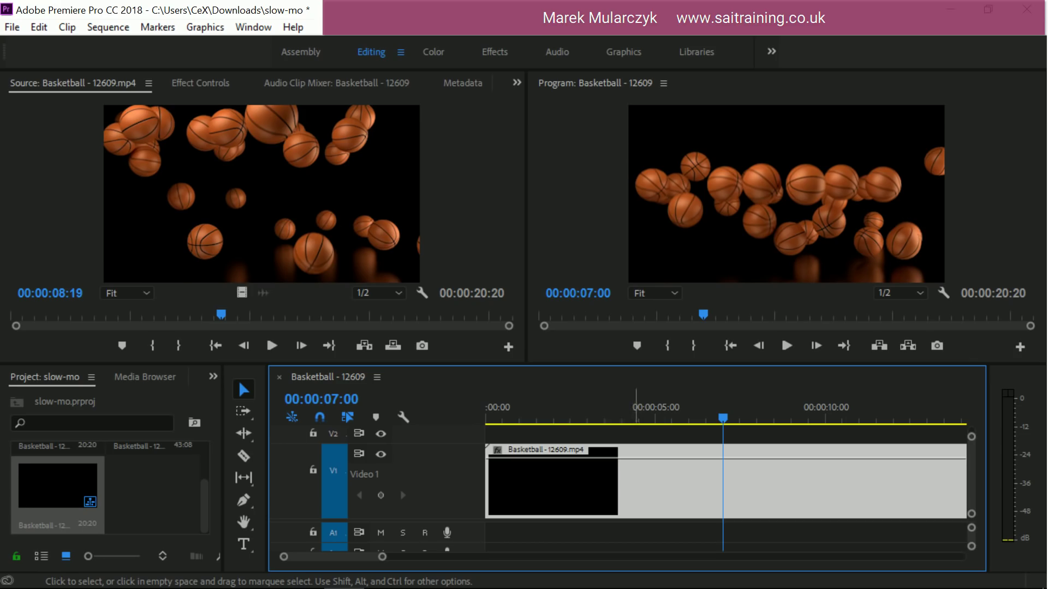
- Set the speed of the basketball clip on Video 1 to 30%
{"action": "right_click", "coordinate": [634, 481]}
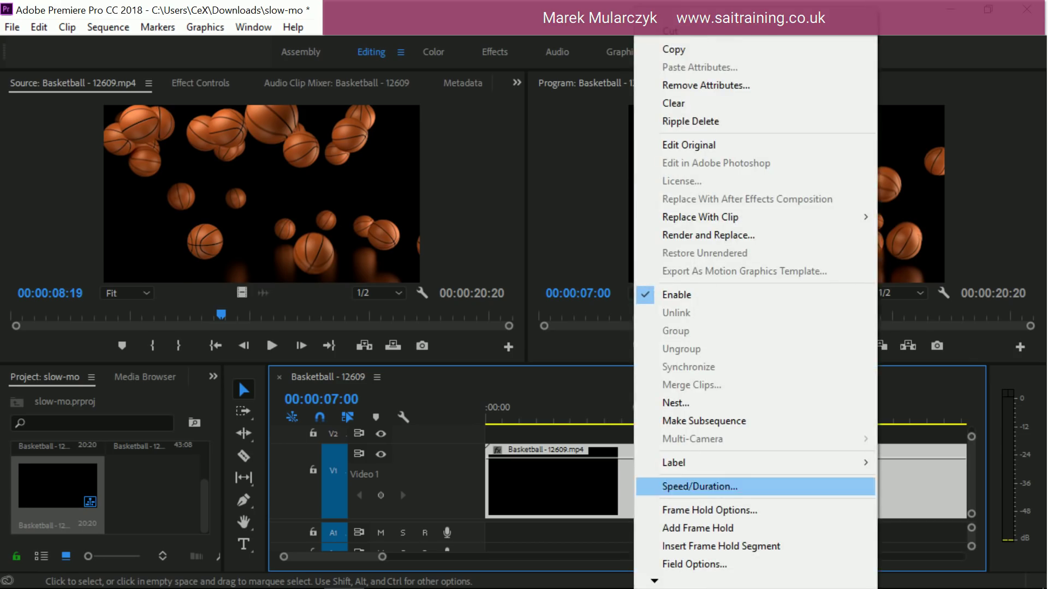
{"action": "key", "text": "Return"}
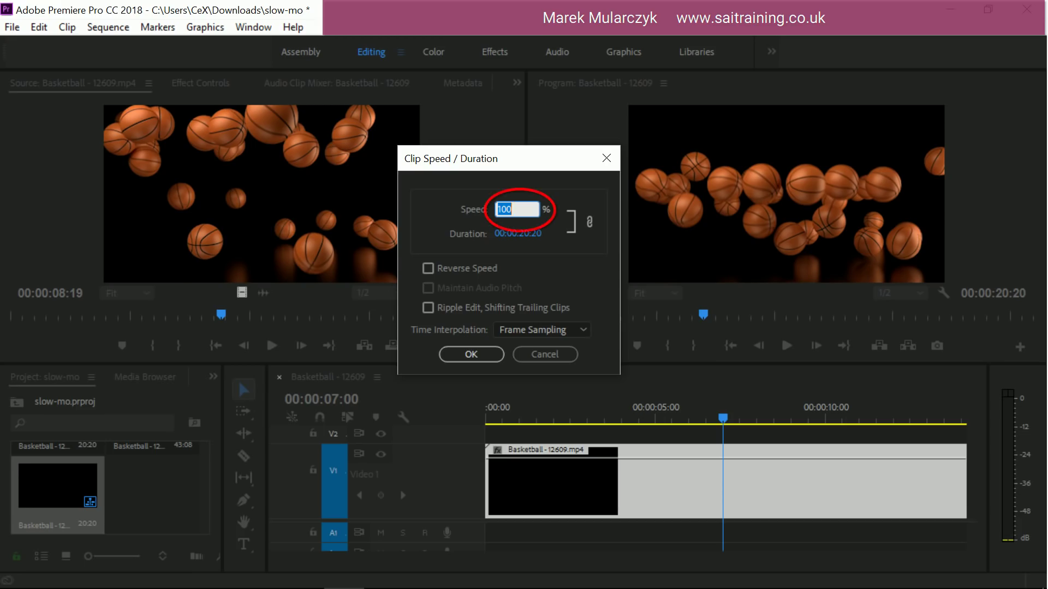
{"action": "type", "text": "30"}
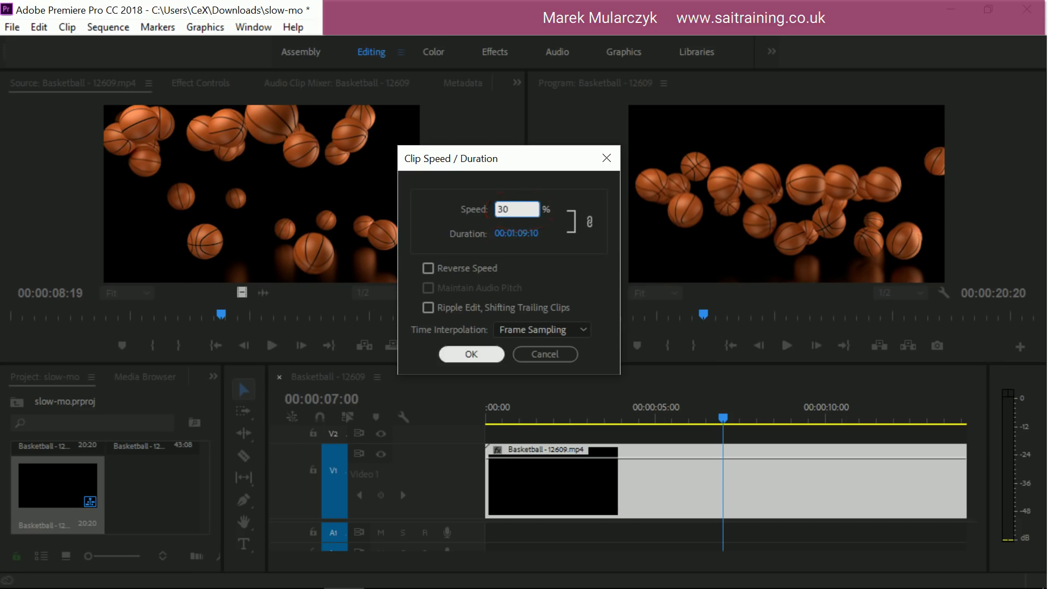
{"action": "key", "text": "Return"}
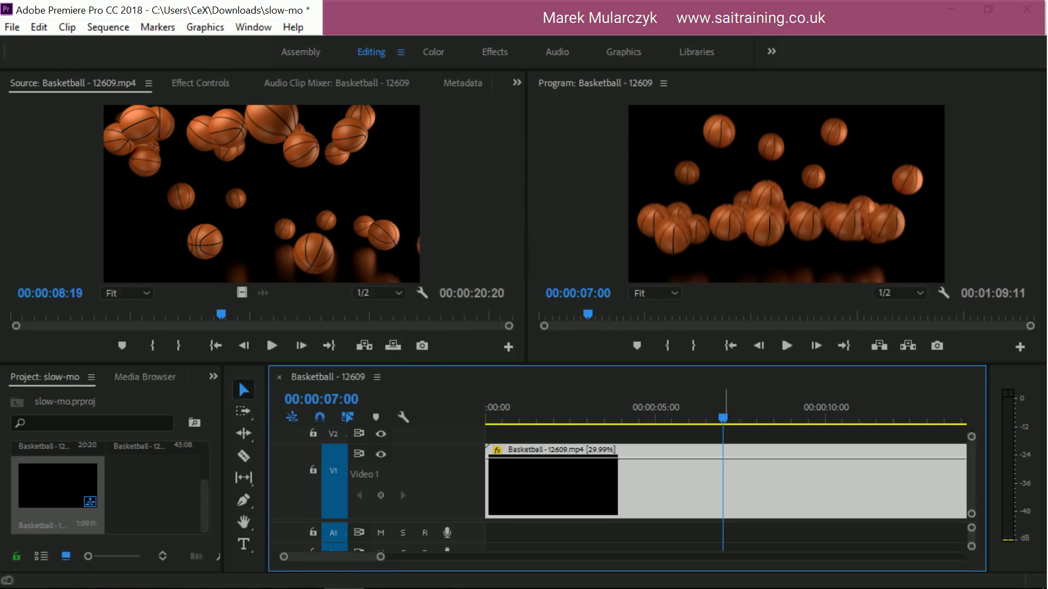
- Play the slowed basketball clip from its beginning for about 19 seconds and return the playhead to the sequence start
{"action": "left_click_drag", "start_coordinate": [722, 418], "coordinate": [529, 418]}
{"action": "key", "text": "Home"}
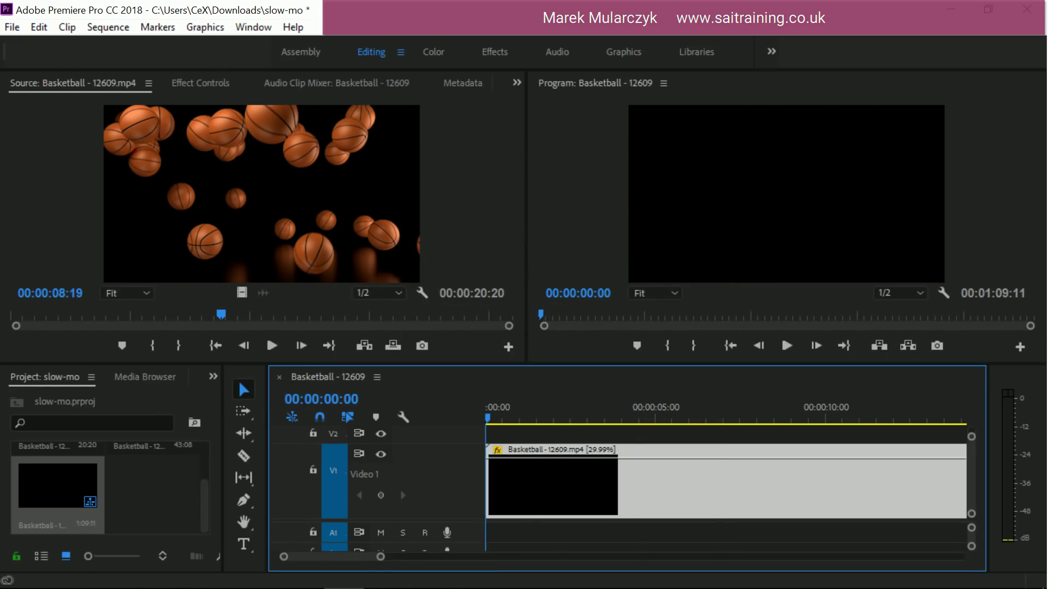
{"action": "key", "text": "space"}
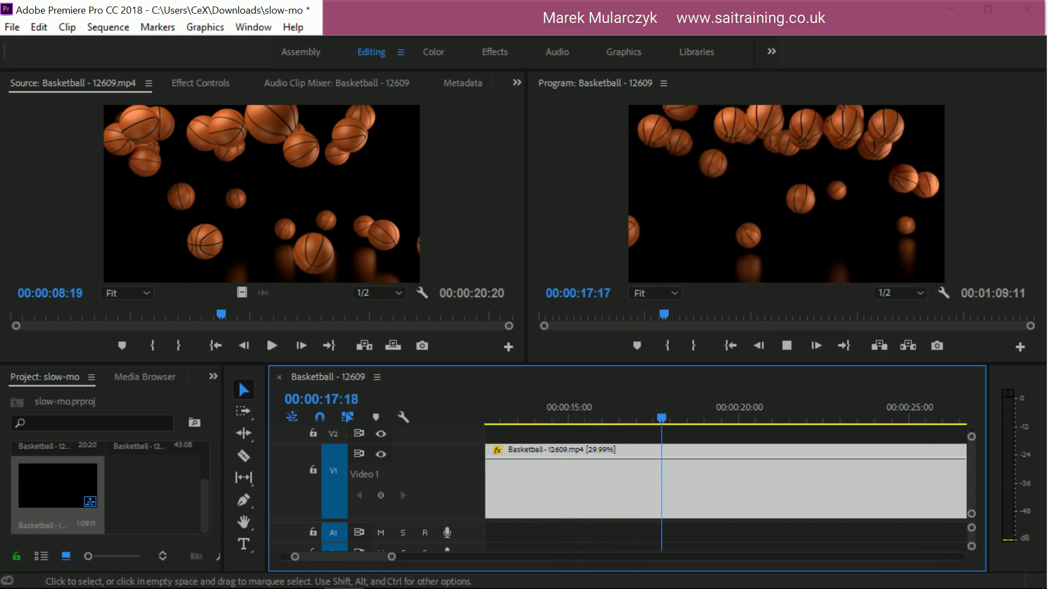
{"action": "key", "text": "space"}
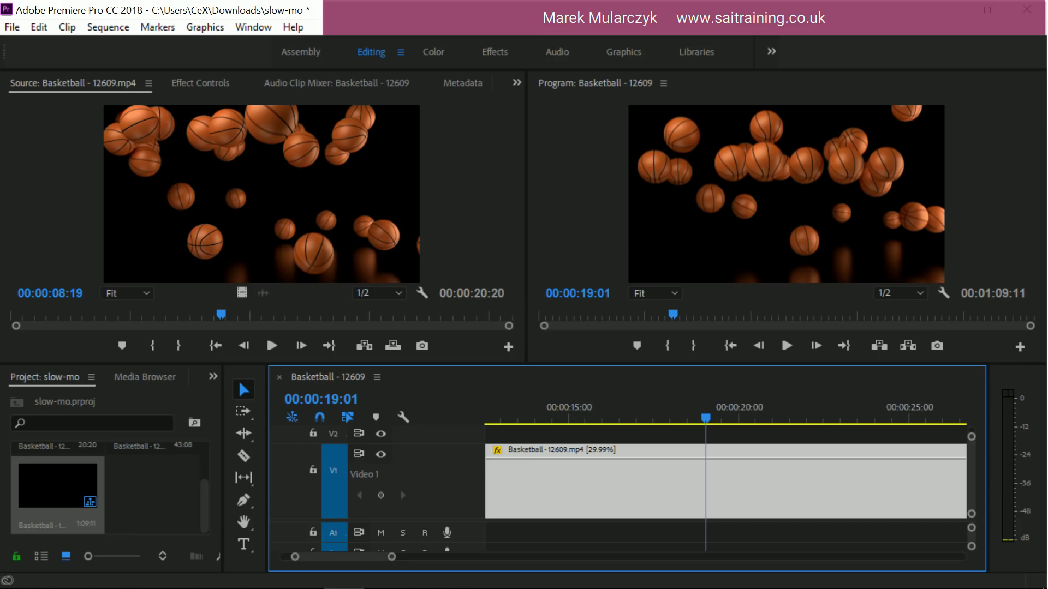
{"action": "left_click_drag", "start_coordinate": [705, 418], "coordinate": [485, 418]}
{"action": "key", "text": "Up"}
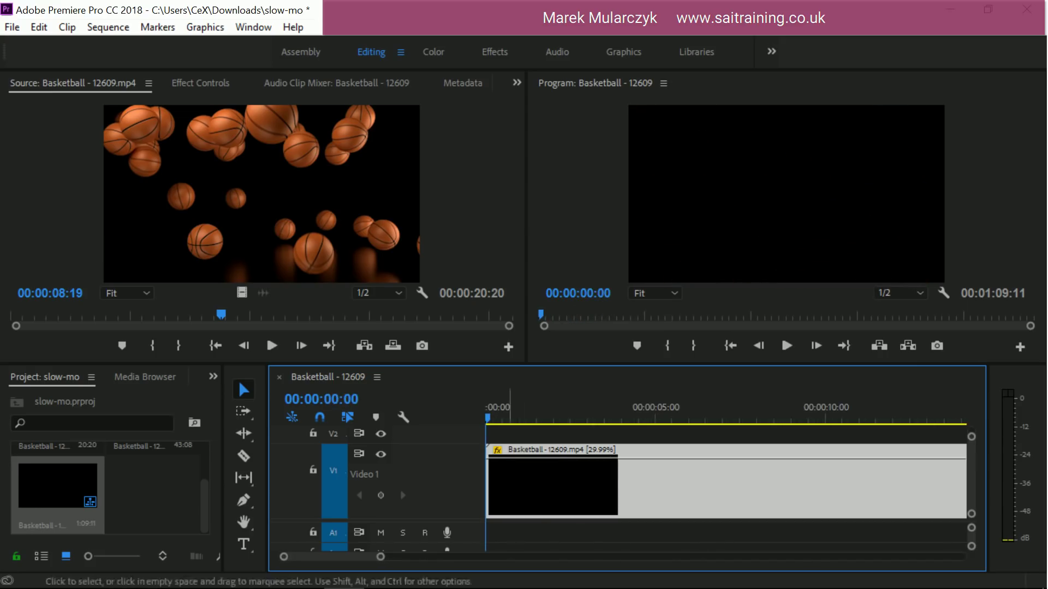
- Add a second copy of Basketball - 12609.mp4 to Video 1 after the slowed clip, leaving a short gap between them
{"action": "mouse_move", "coordinate": [331, 557]}
{"action": "left_mouse_down"}
{"action": "mouse_move", "coordinate": [418, 556]}
{"action": "mouse_move", "coordinate": [380, 556]}
{"action": "left_mouse_up"}
{"action": "scroll", "coordinate": [726, 480], "scroll_direction": "down", "scroll_amount": 1}
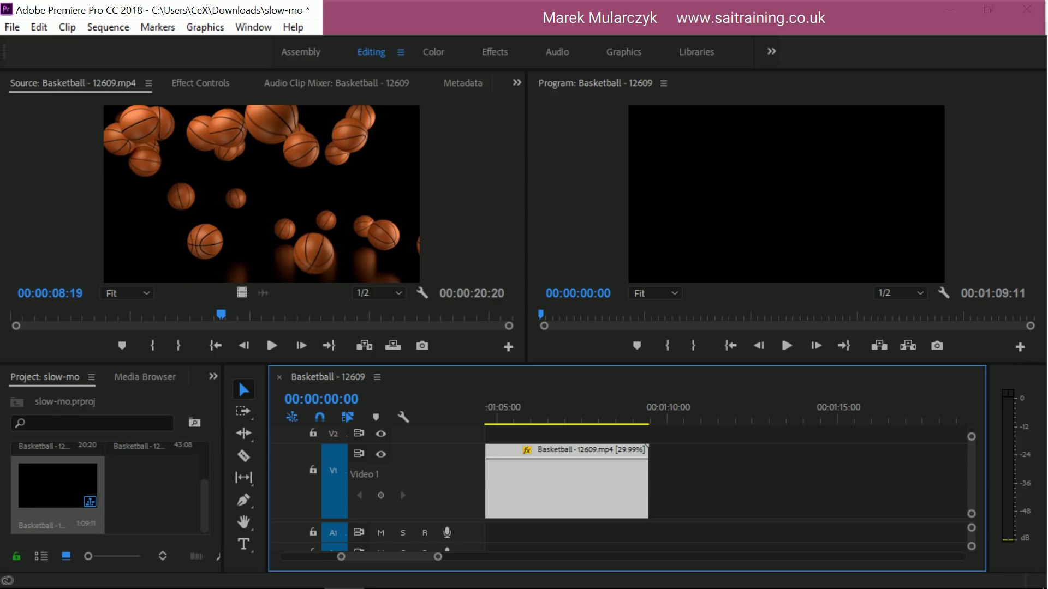
{"action": "left_click_drag", "start_coordinate": [261, 193], "coordinate": [719, 480]}
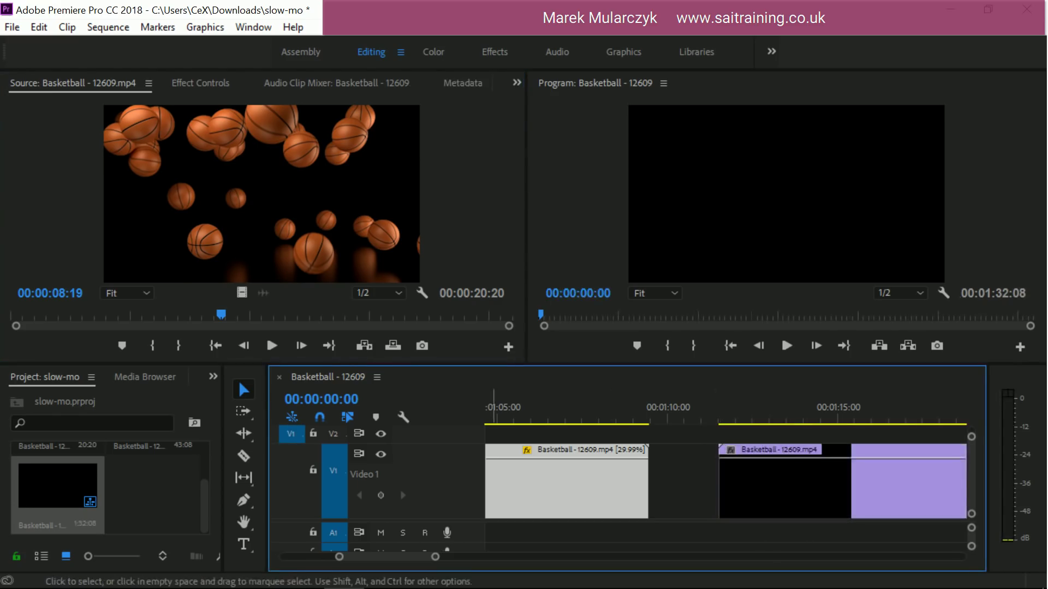
- Play the second basketball clip from its start and stop the playhead at 00:01:13:20
{"action": "key", "text": "minus"}
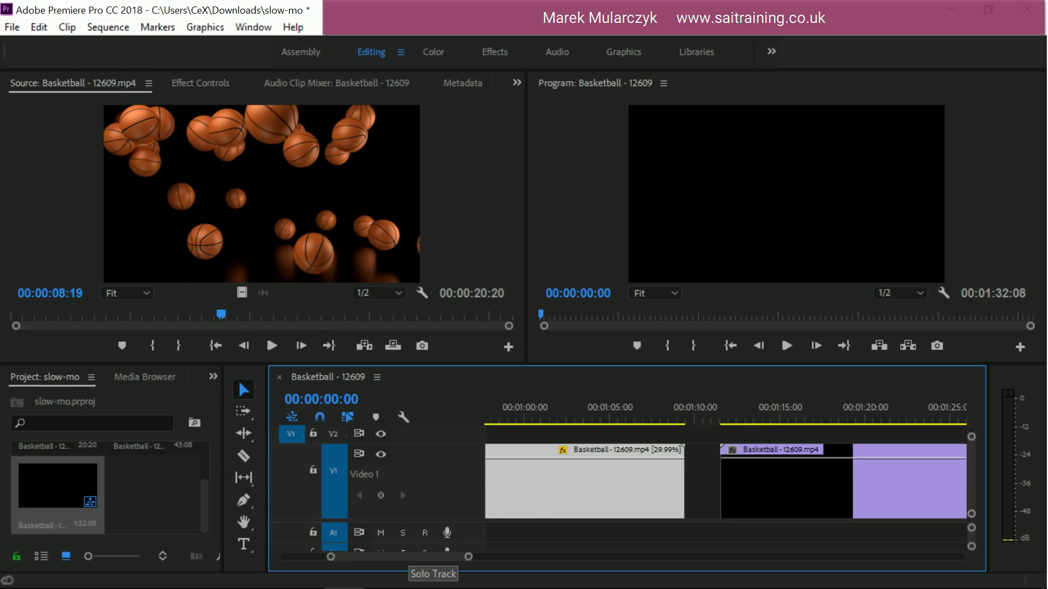
{"action": "scroll", "coordinate": [726, 480], "scroll_direction": "right", "scroll_amount": 6}
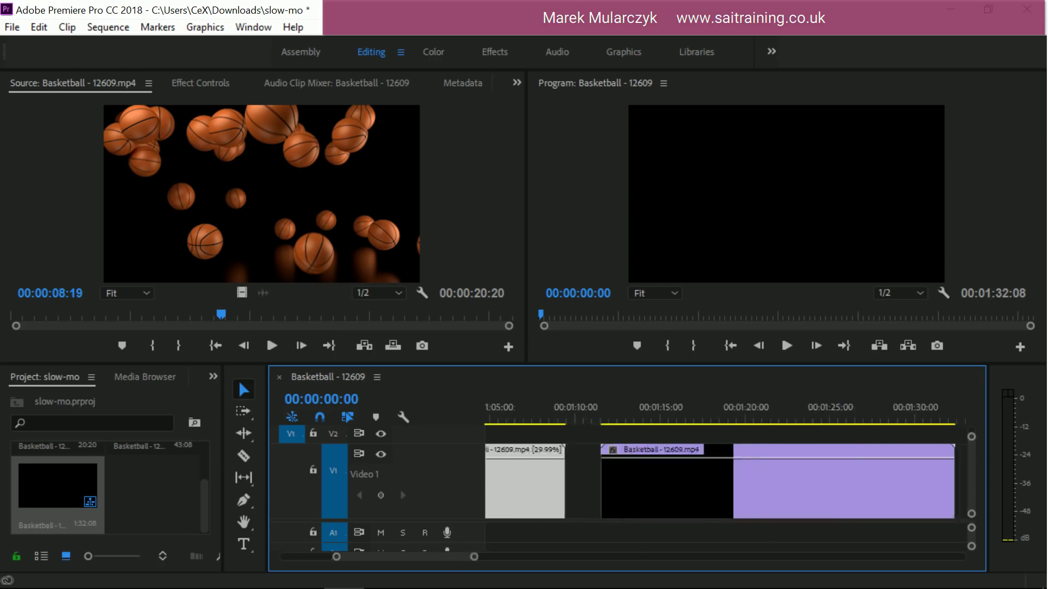
{"action": "key", "text": "Down"}
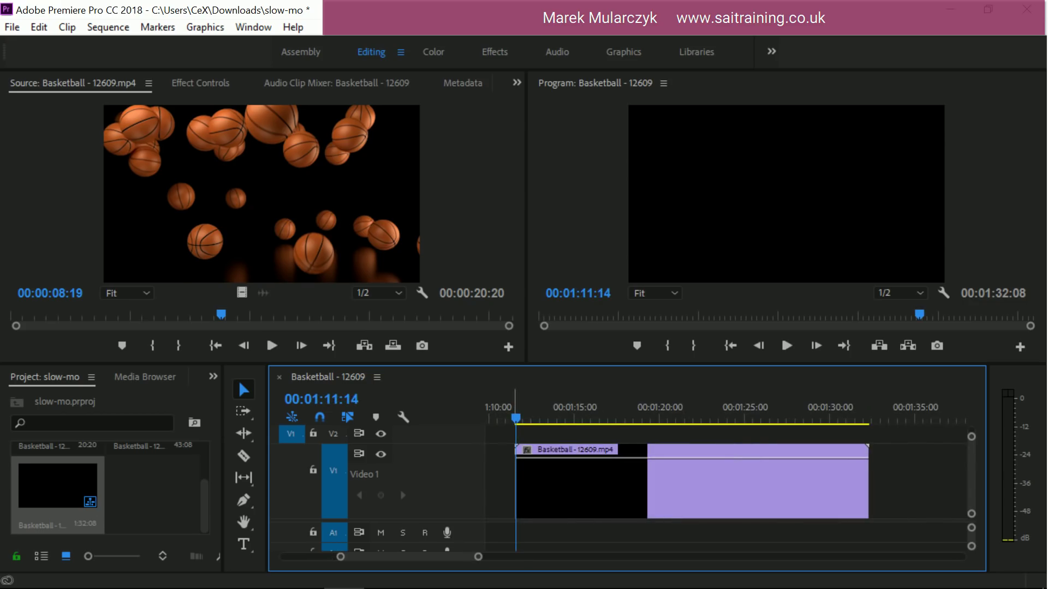
{"action": "key", "text": "space"}
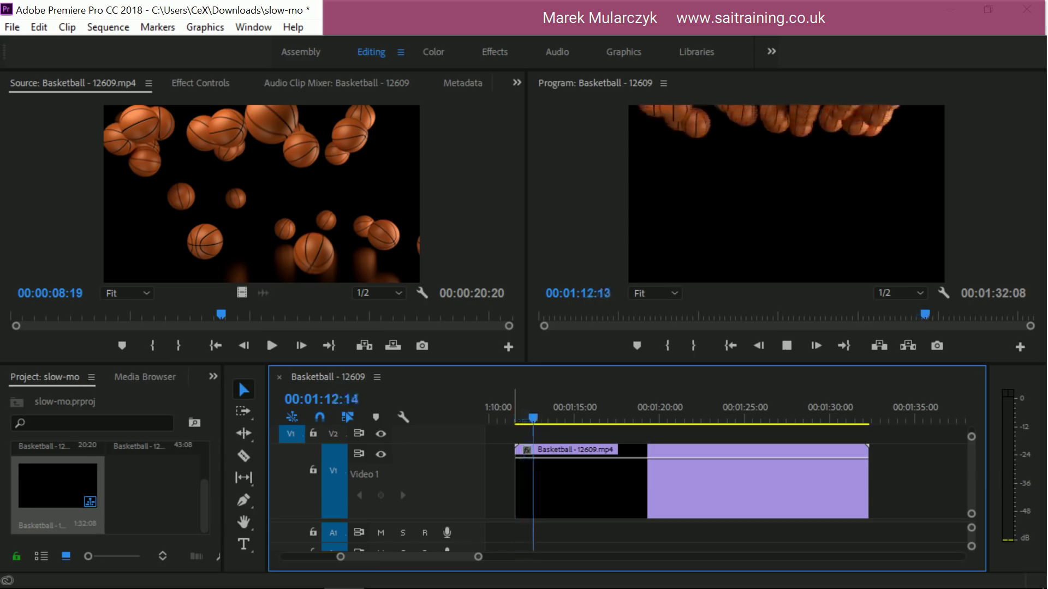
{"action": "key", "text": "space"}
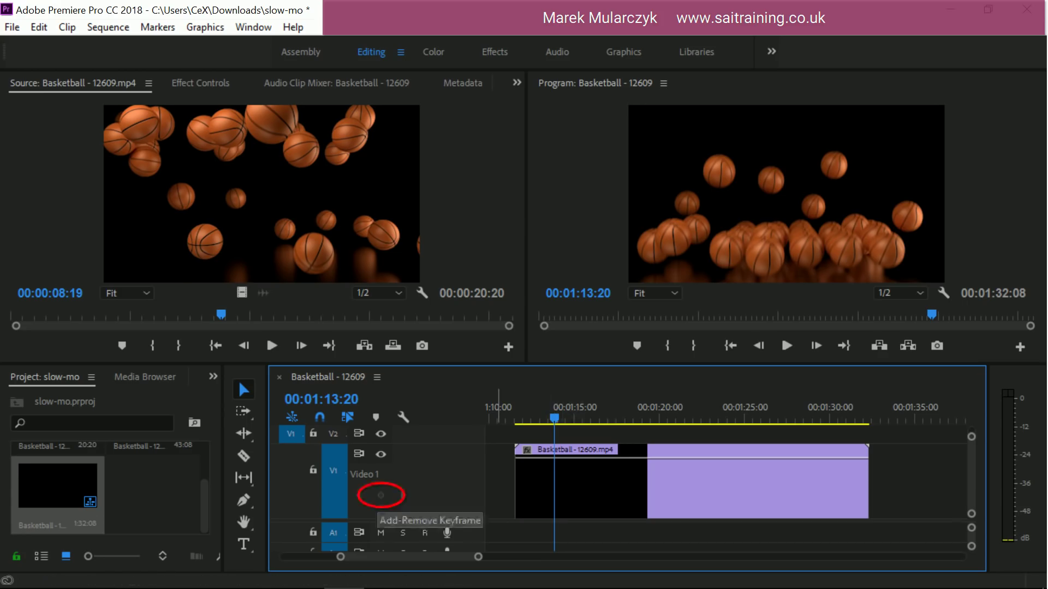
- Select the second basketball clip on Video 1 and display its Time Remapping Speed keyframes
{"action": "left_click", "coordinate": [381, 495]}
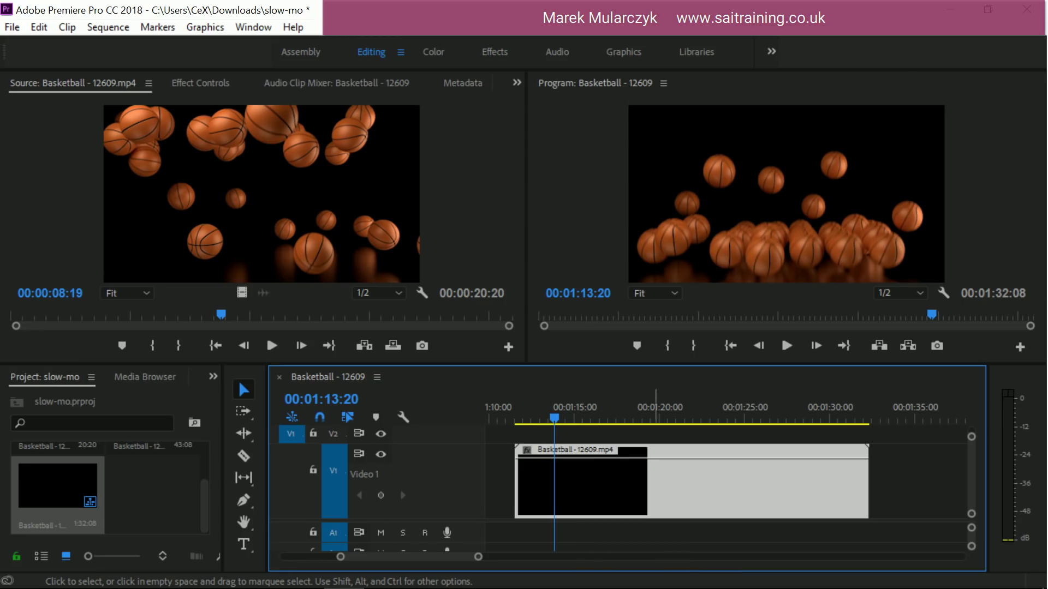
{"action": "right_click", "coordinate": [659, 480]}
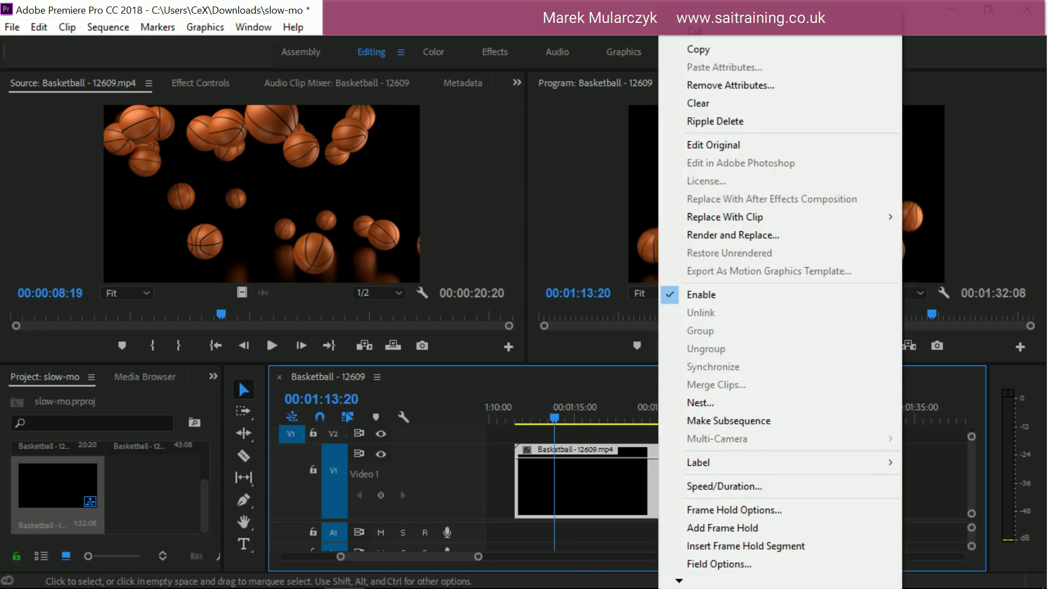
{"action": "mouse_move", "coordinate": [678, 580]}
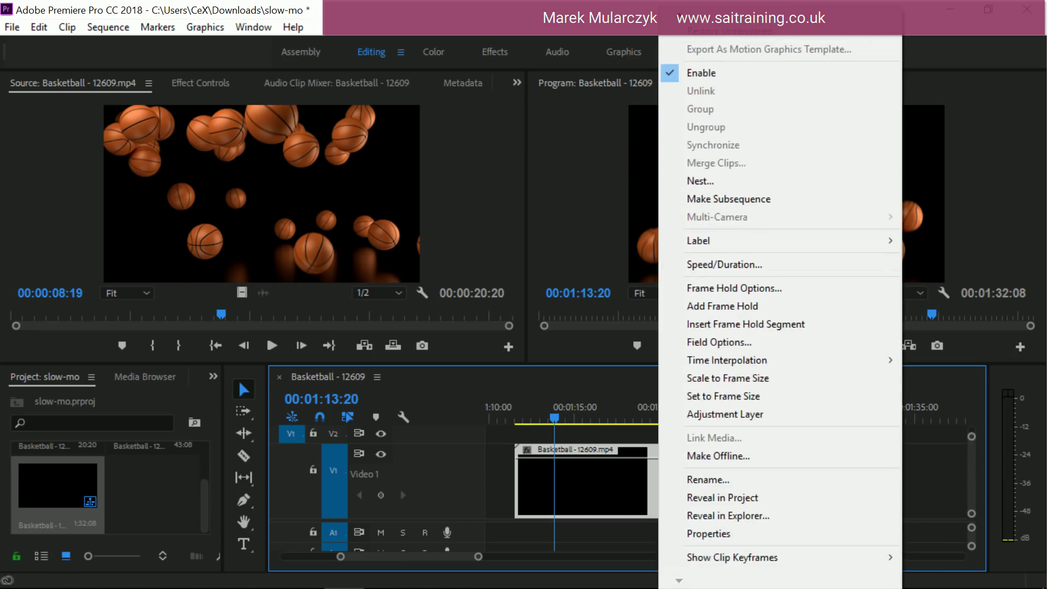
{"action": "mouse_move", "coordinate": [731, 557]}
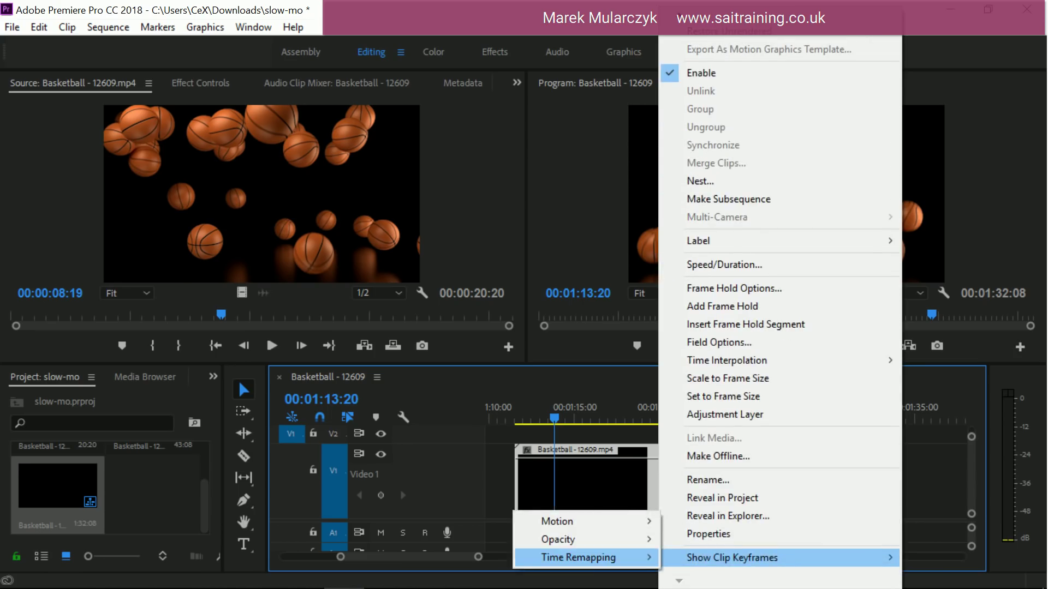
{"action": "mouse_move", "coordinate": [578, 557]}
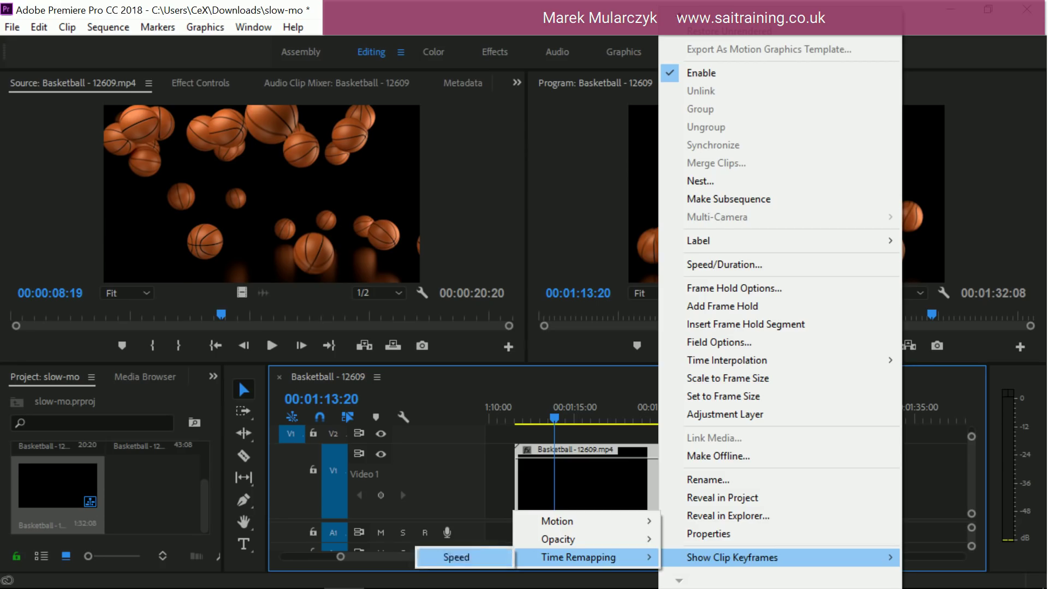
{"action": "left_click", "coordinate": [456, 558]}
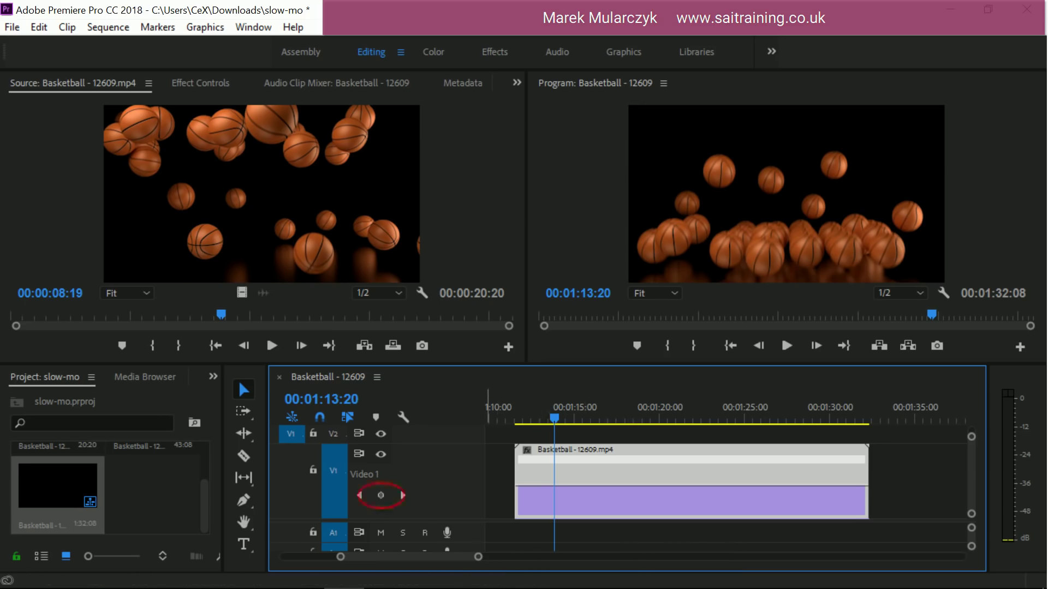
- Add speed keyframes to the second basketball clip at 00:01:13:20, 00:01:18:00 and 00:01:21:09
{"action": "left_click", "coordinate": [381, 494]}
{"action": "key", "text": "space"}
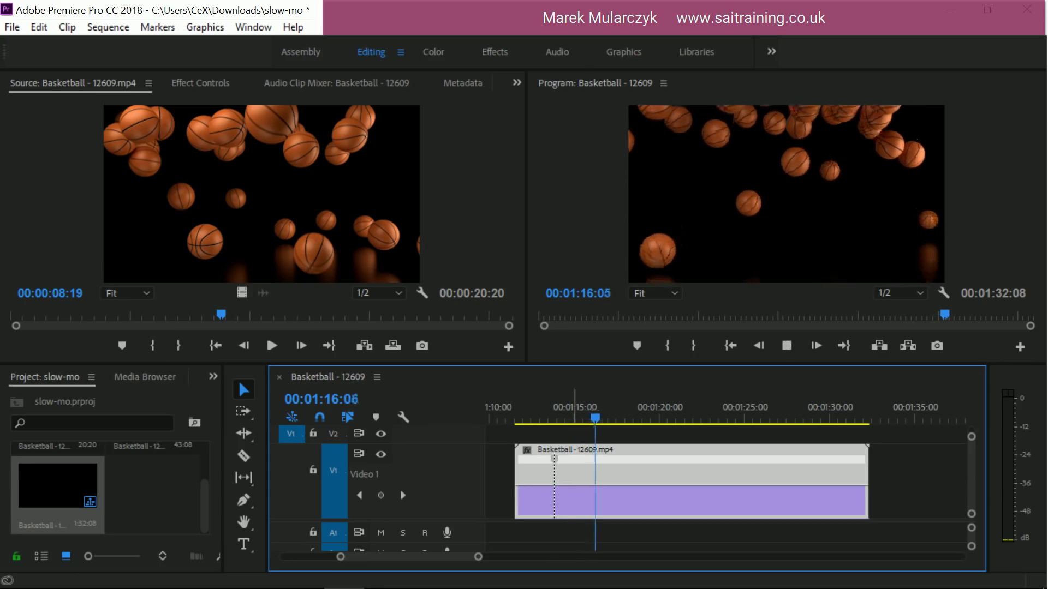
{"action": "key", "text": "space"}
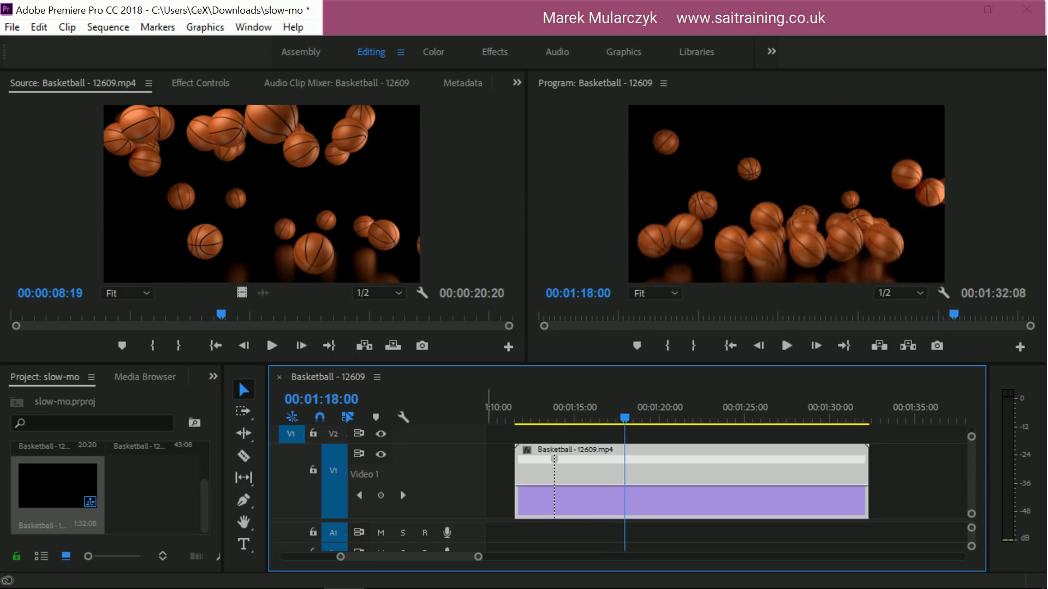
{"action": "left_click", "coordinate": [381, 495]}
{"action": "key", "text": "space"}
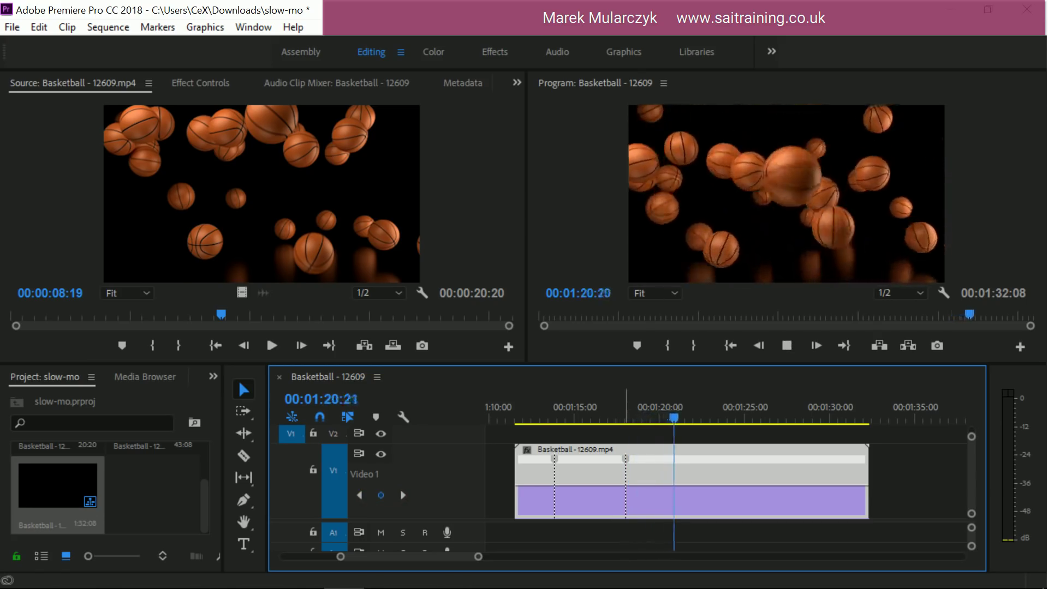
{"action": "left_click", "coordinate": [381, 495]}
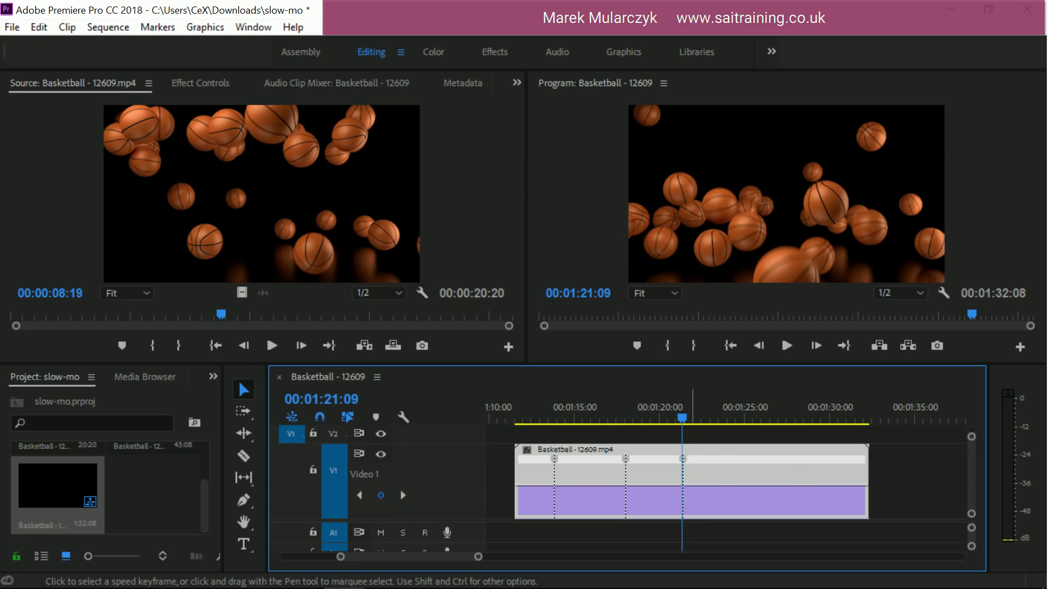
- Play the second basketball clip from its start and park the playhead at 00:01:15:21, between the first two speed keyframes
{"action": "key", "text": "="}
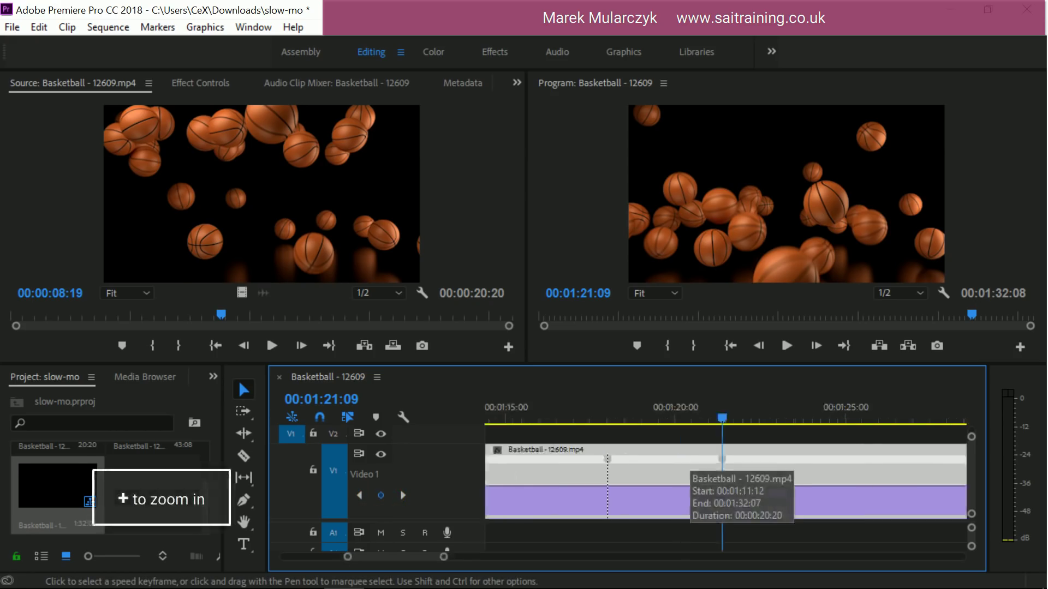
{"action": "scroll", "coordinate": [725, 480], "scroll_direction": "up", "scroll_amount": 4}
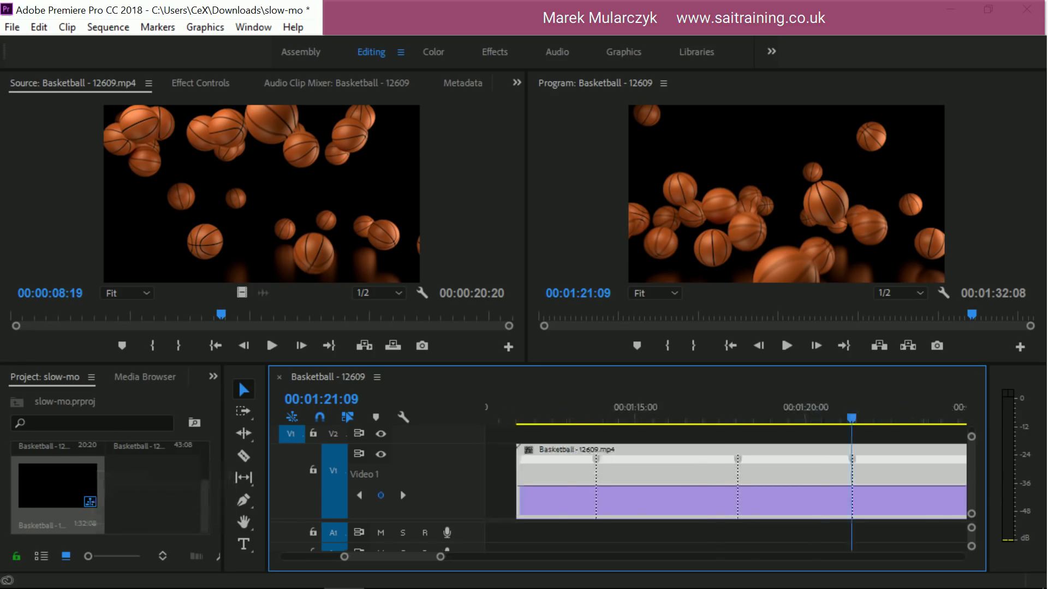
{"action": "key", "text": "Up"}
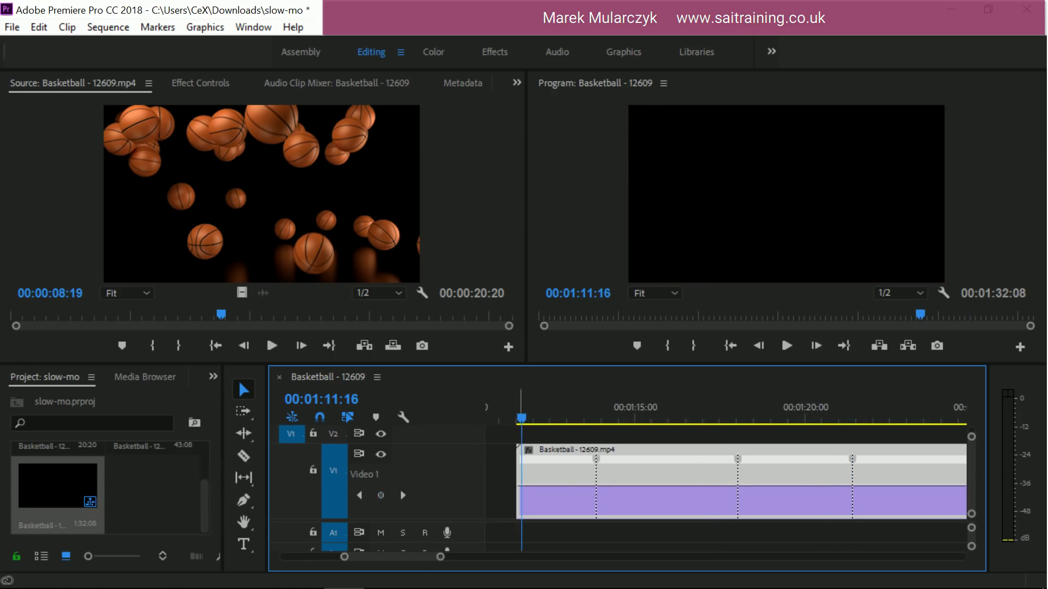
{"action": "key", "text": "Up"}
{"action": "key", "text": "space"}
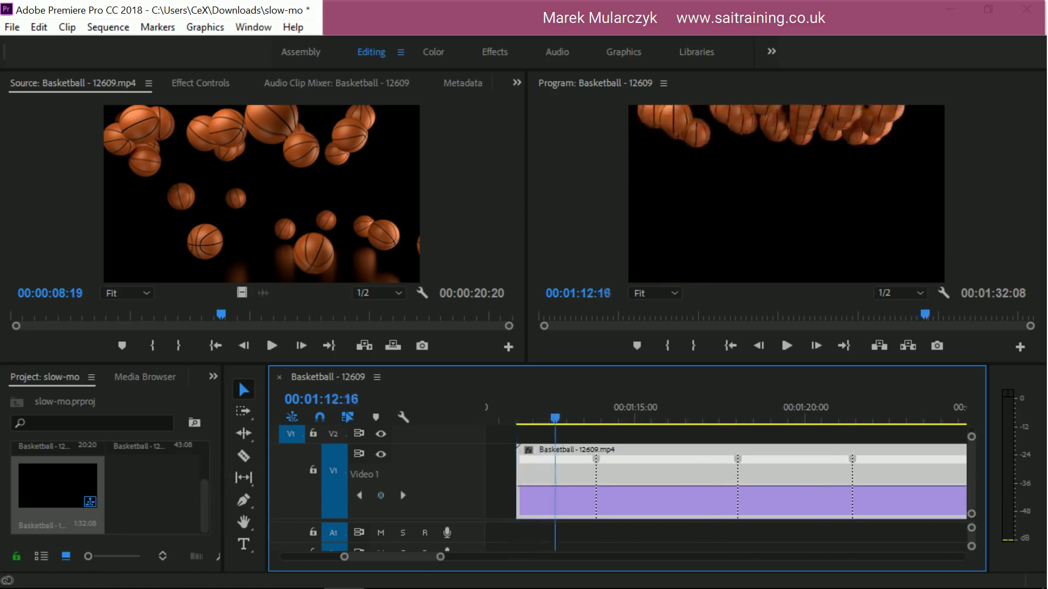
{"action": "left_click_drag", "start_coordinate": [615, 418], "coordinate": [665, 417]}
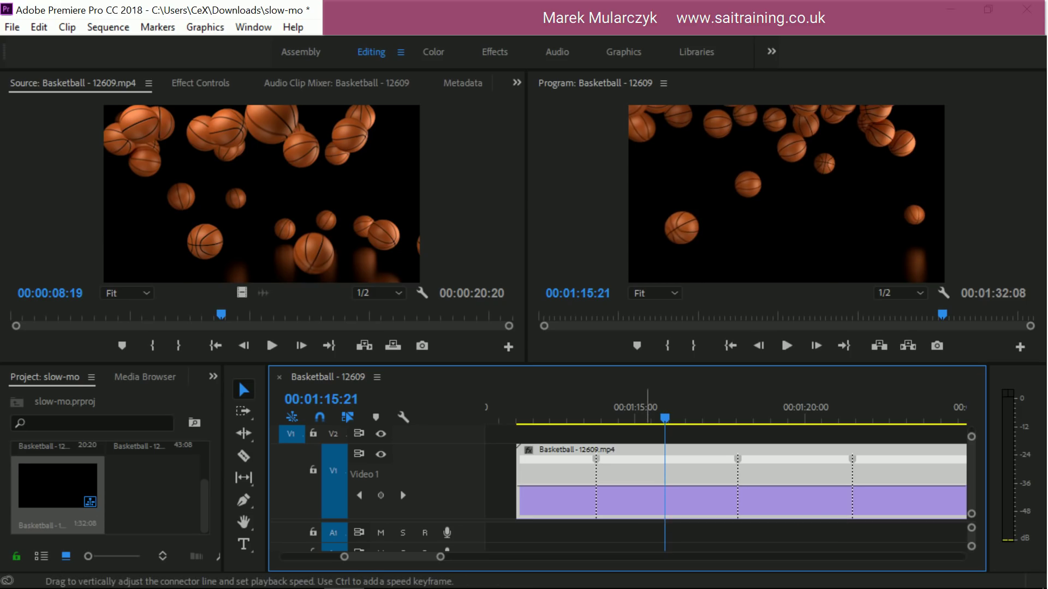
- Lower the speed line between the first and second keyframes, preview it from 00:01:13:12, and slow that segment further
{"action": "left_click_drag", "start_coordinate": [663, 485], "coordinate": [662, 526]}
{"action": "left_click_drag", "start_coordinate": [664, 418], "coordinate": [583, 417]}
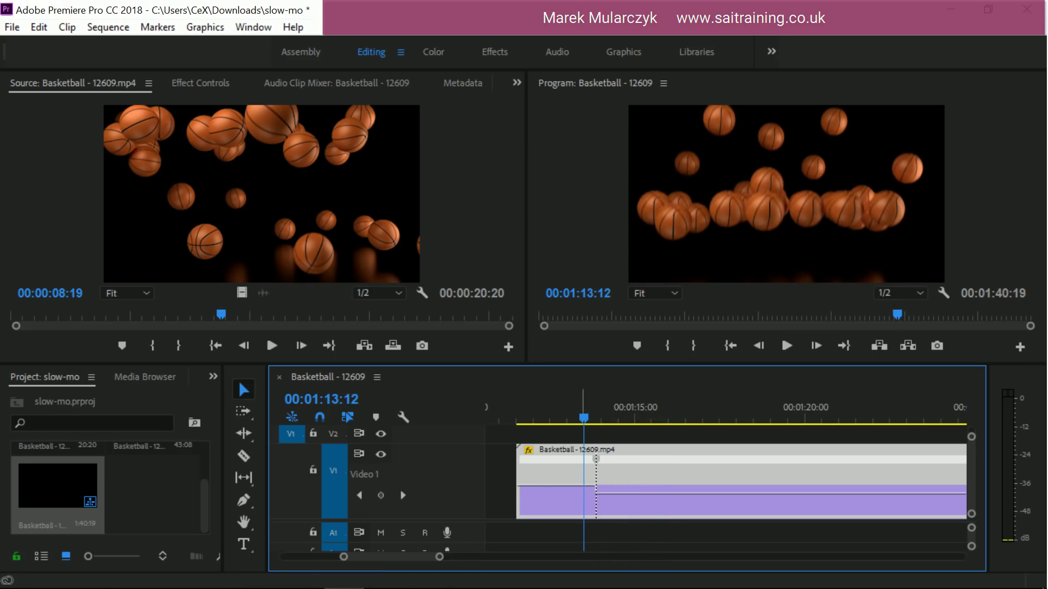
{"action": "key", "text": "space"}
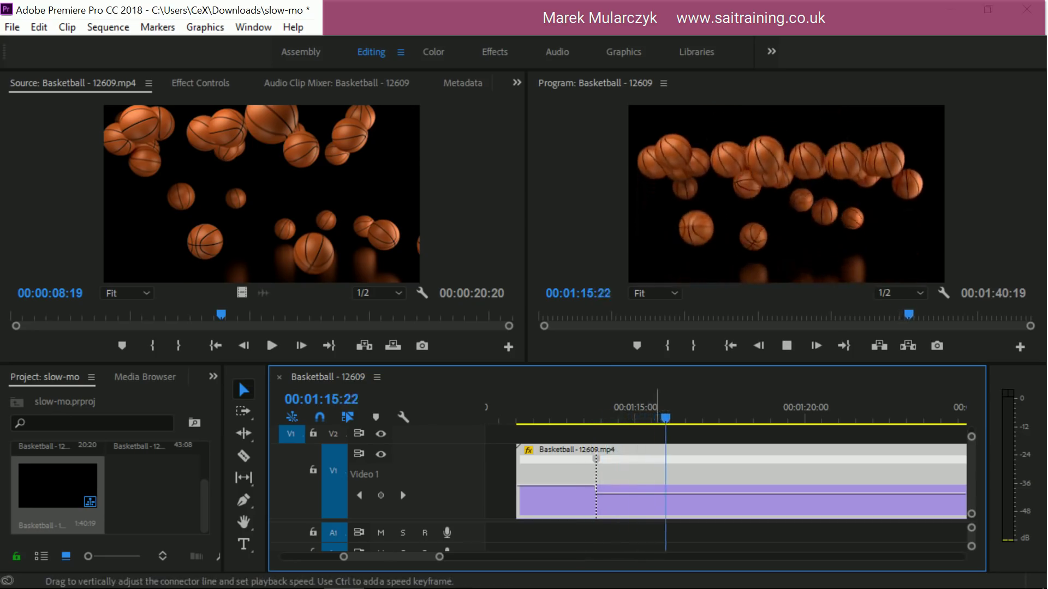
{"action": "left_click_drag", "start_coordinate": [673, 491], "coordinate": [673, 494]}
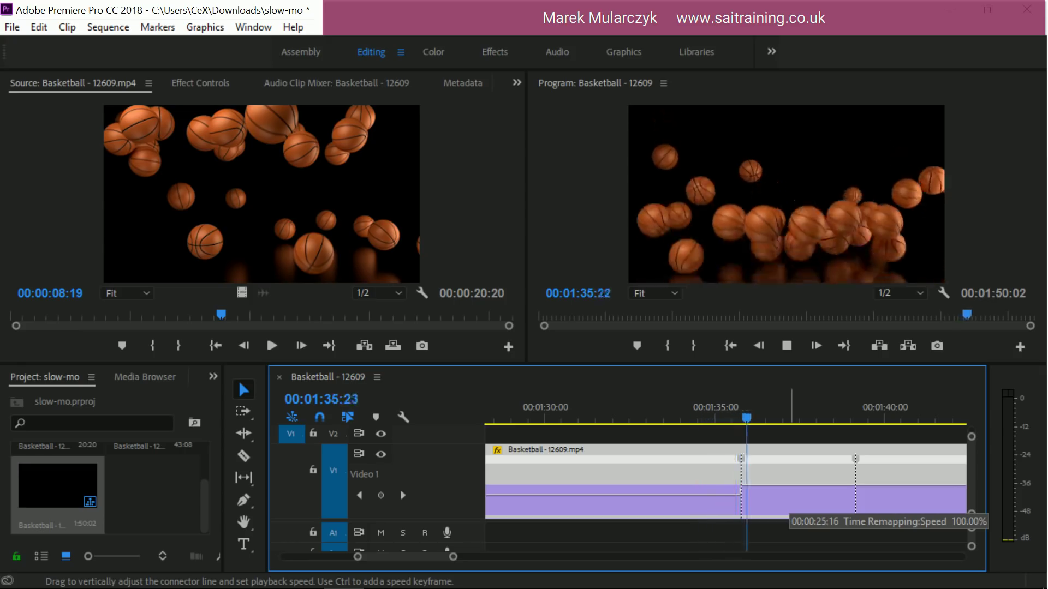
- Raise the speed between the second and third keyframes slightly above 100%, and slow down the segment after the third keyframe
{"action": "left_click_drag", "start_coordinate": [791, 485], "coordinate": [791, 483]}
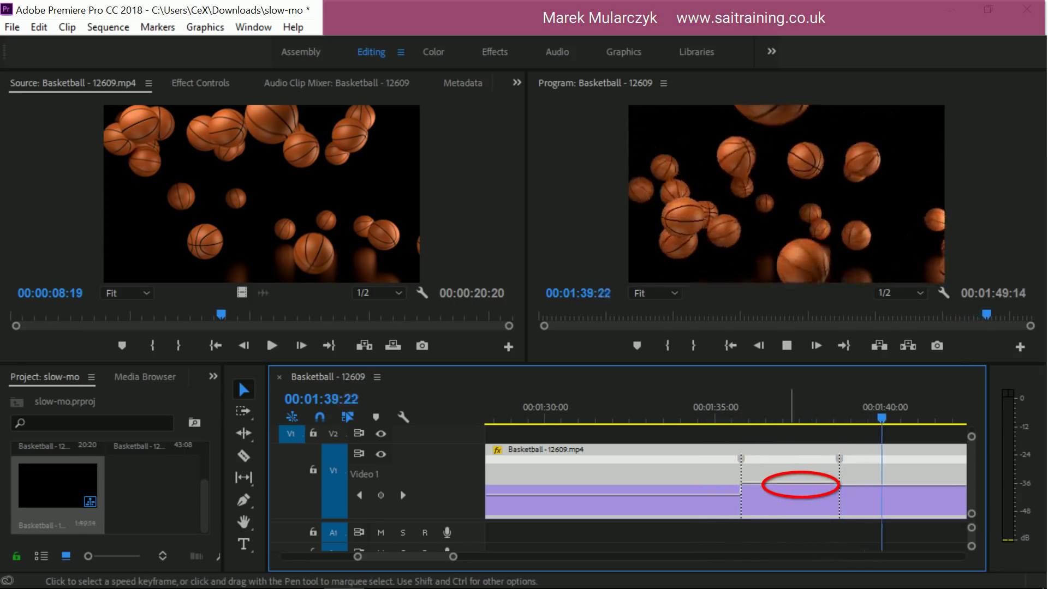
{"action": "key", "text": "space"}
{"action": "left_click_drag", "start_coordinate": [900, 485], "coordinate": [900, 489]}
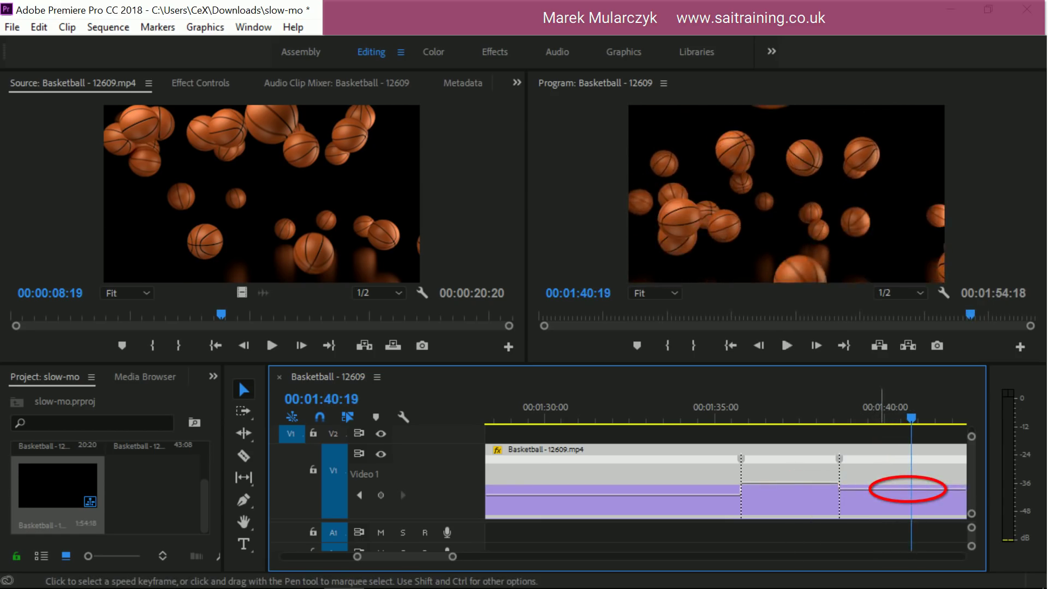
{"action": "key", "text": "space"}
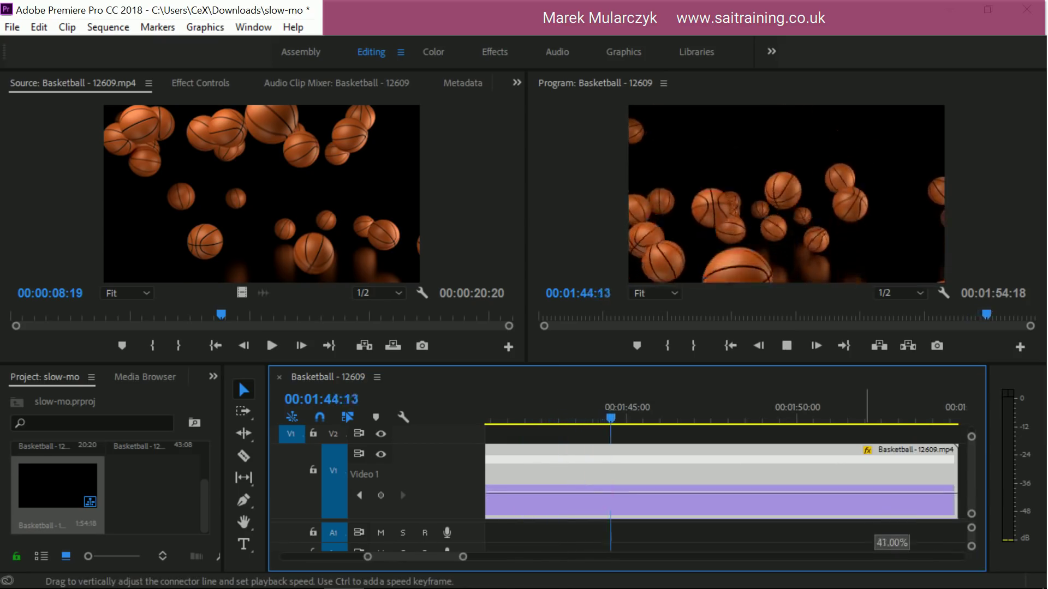
{"action": "left_click_drag", "start_coordinate": [867, 492], "coordinate": [867, 496]}
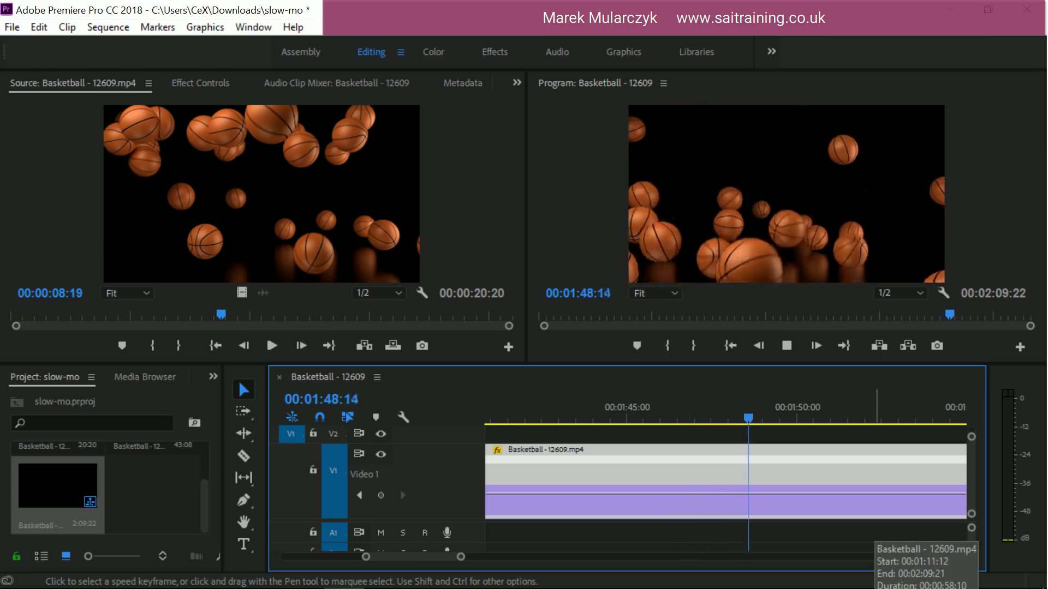
{"action": "key", "text": "space"}
- Split the first speed keyframe into a gradual speed transition running from 00:01:13:20 to about 00:01:14:10
{"action": "key", "text": "minus"}
{"action": "key", "text": "minus"}
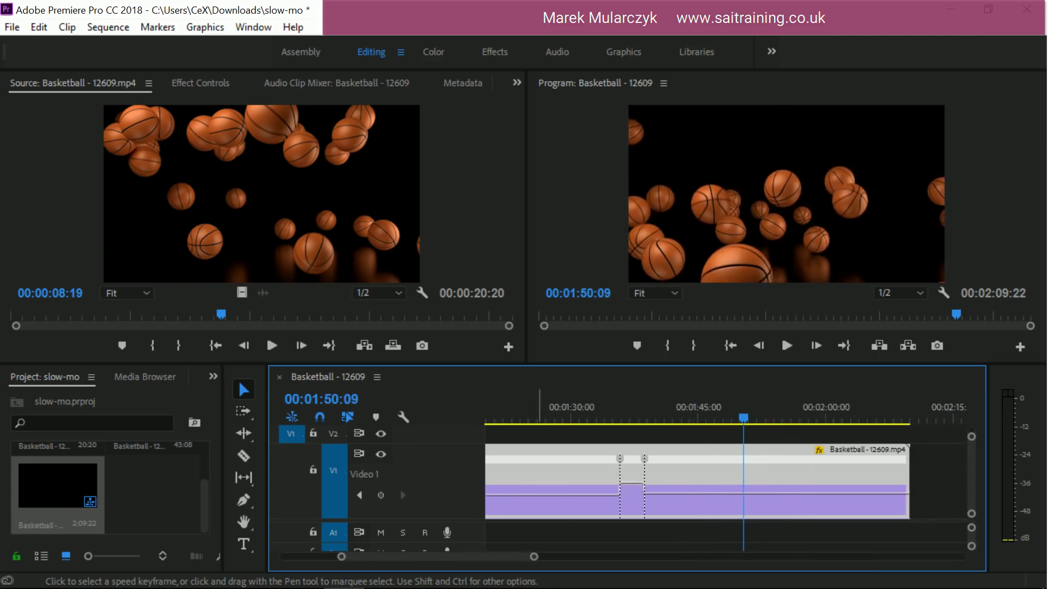
{"action": "scroll", "coordinate": [726, 474], "scroll_direction": "left", "scroll_amount": 2}
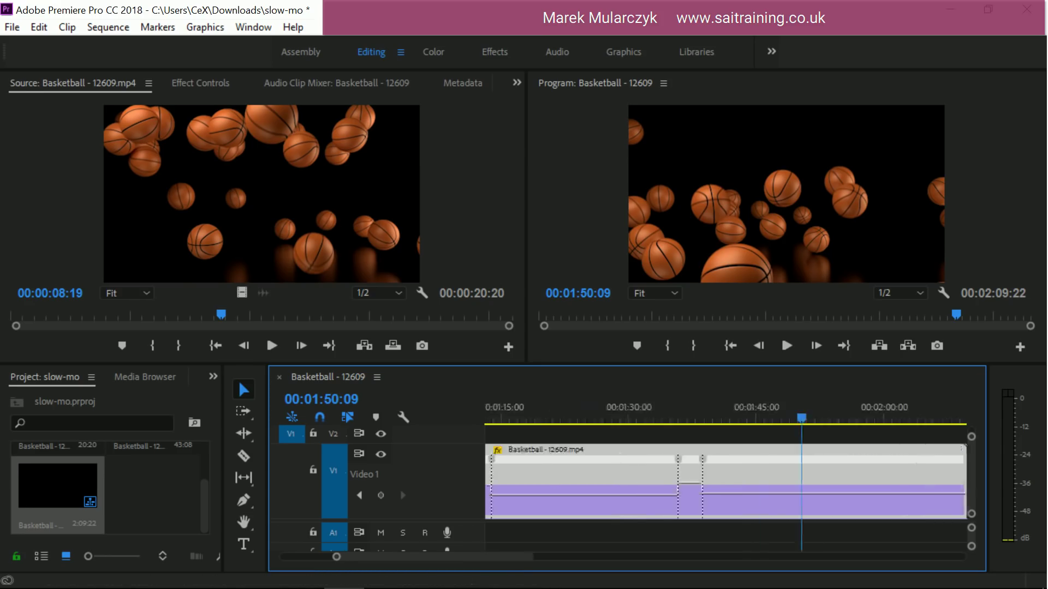
{"action": "scroll", "coordinate": [726, 480], "scroll_direction": "up", "scroll_amount": 2}
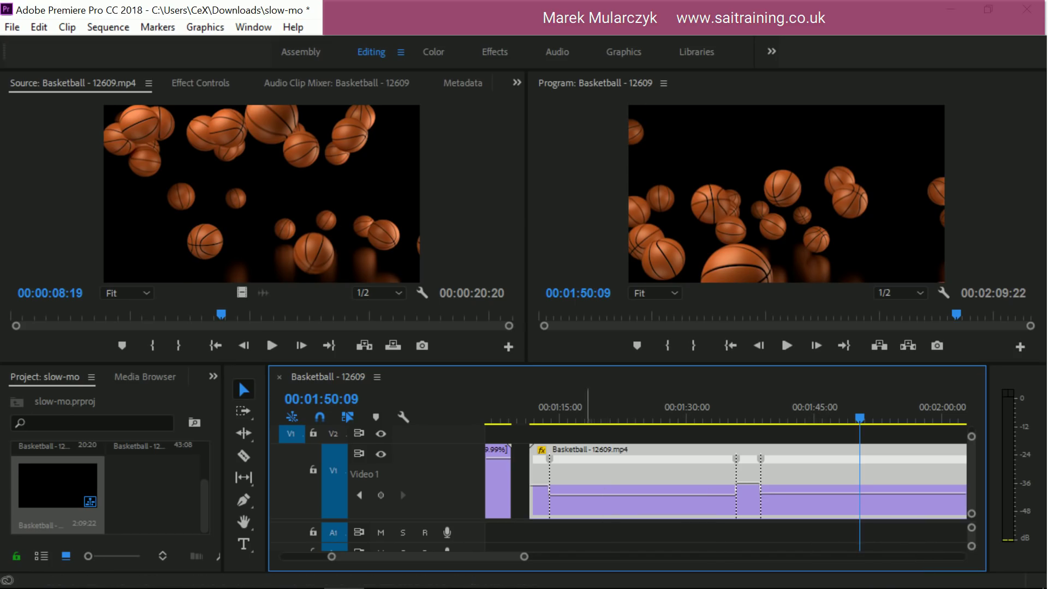
{"action": "left_click", "coordinate": [583, 418]}
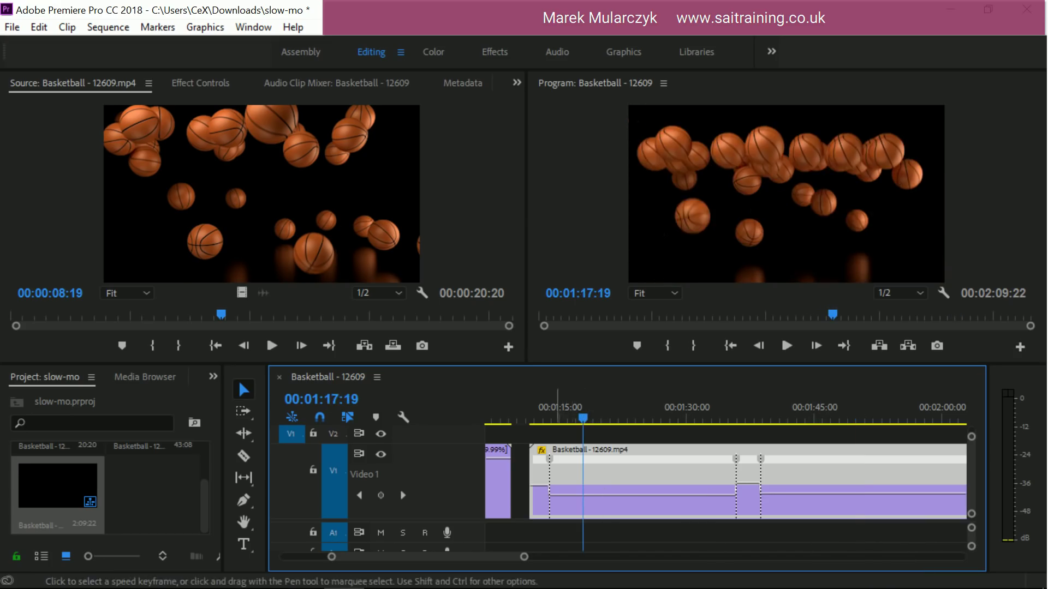
{"action": "key", "text": "="}
{"action": "key", "text": "="}
{"action": "key", "text": "="}
{"action": "key", "text": "="}
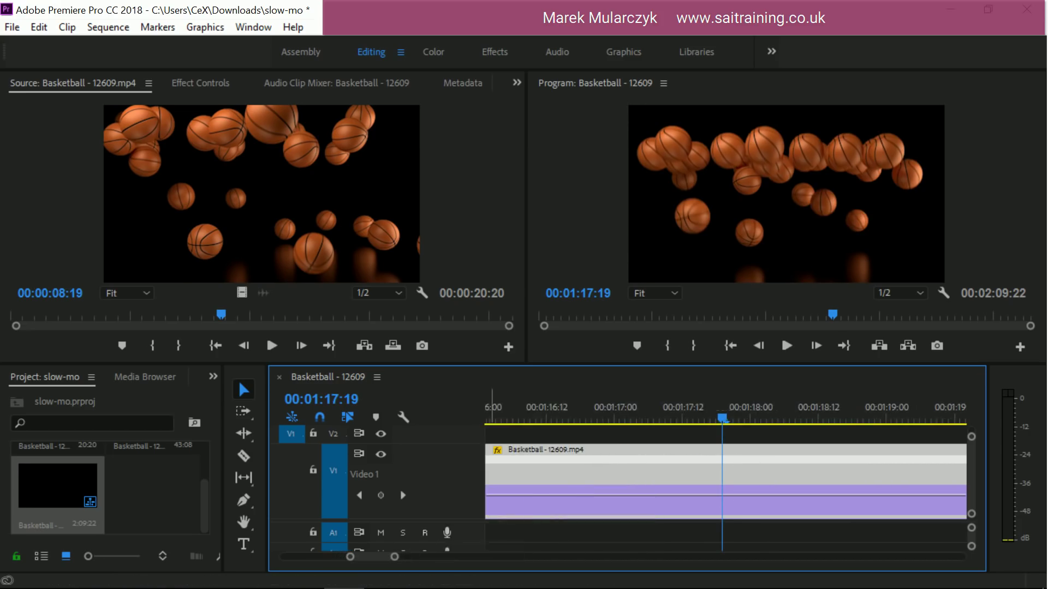
{"action": "scroll", "coordinate": [726, 480], "scroll_direction": "up", "scroll_amount": 5}
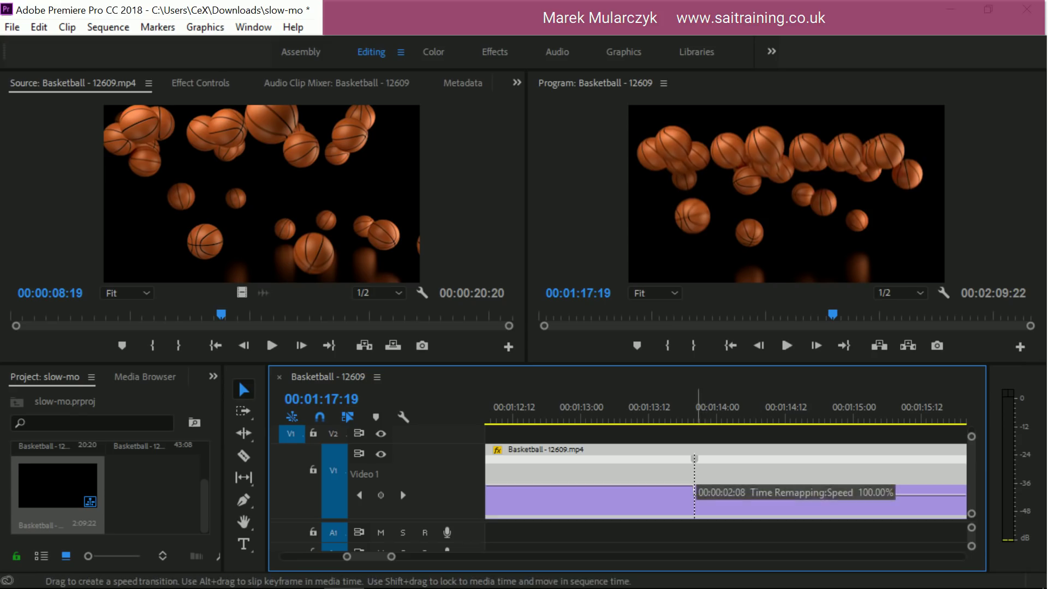
{"action": "left_click_drag", "start_coordinate": [694, 459], "coordinate": [742, 459]}
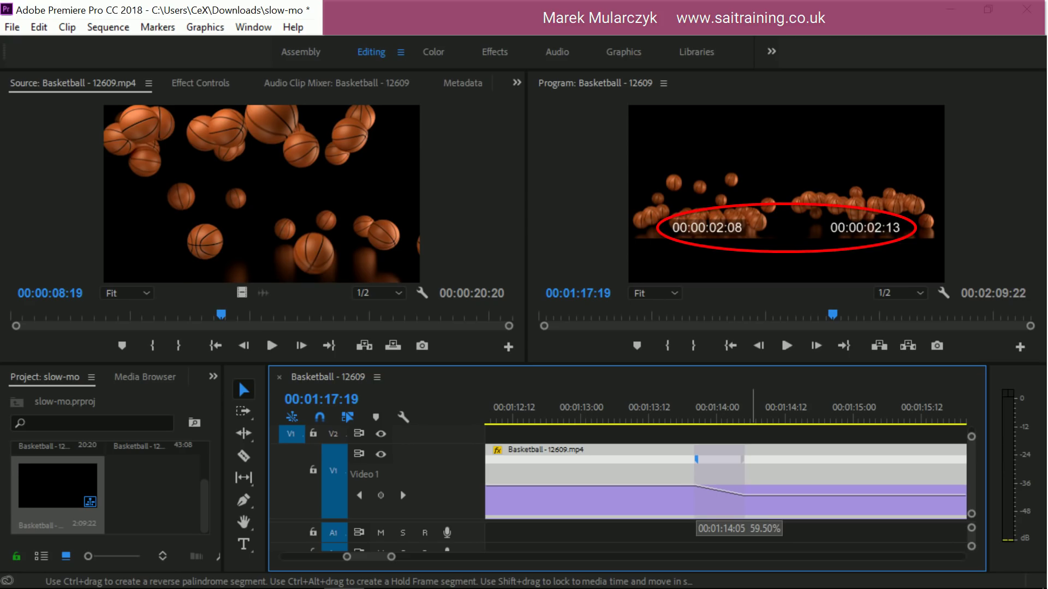
{"action": "left_click_drag", "start_coordinate": [742, 460], "coordinate": [776, 459]}
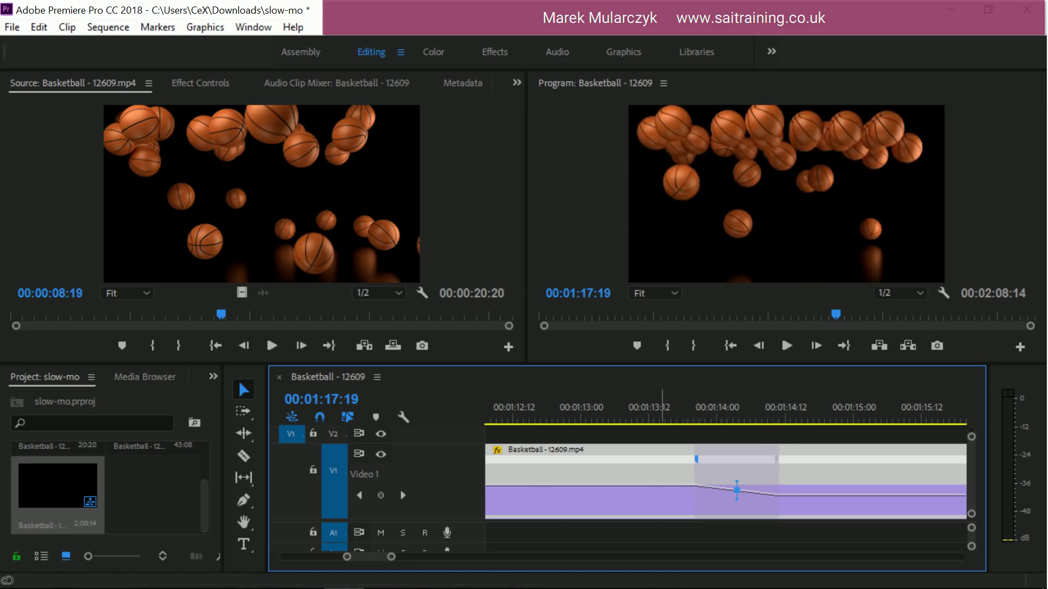
- Preview the first speed transition and rotate its ease handle to turn the straight ramp into a smooth curve
{"action": "left_click", "coordinate": [666, 420]}
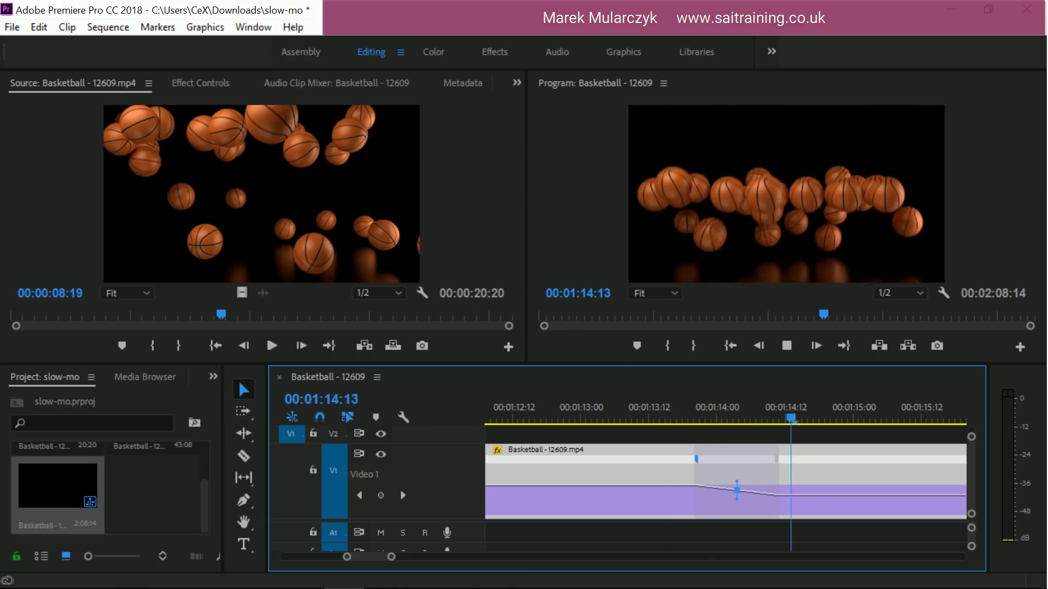
{"action": "key", "text": "space"}
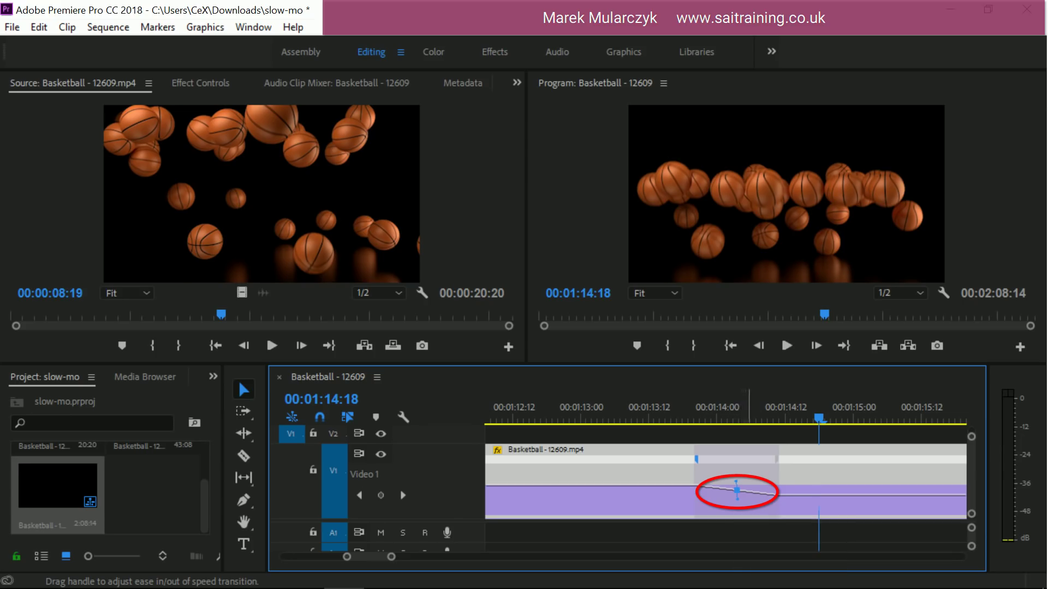
{"action": "mouse_move", "coordinate": [755, 498]}
{"action": "left_mouse_down"}
{"action": "mouse_move", "coordinate": [782, 498]}
{"action": "mouse_move", "coordinate": [742, 497]}
{"action": "left_mouse_up"}
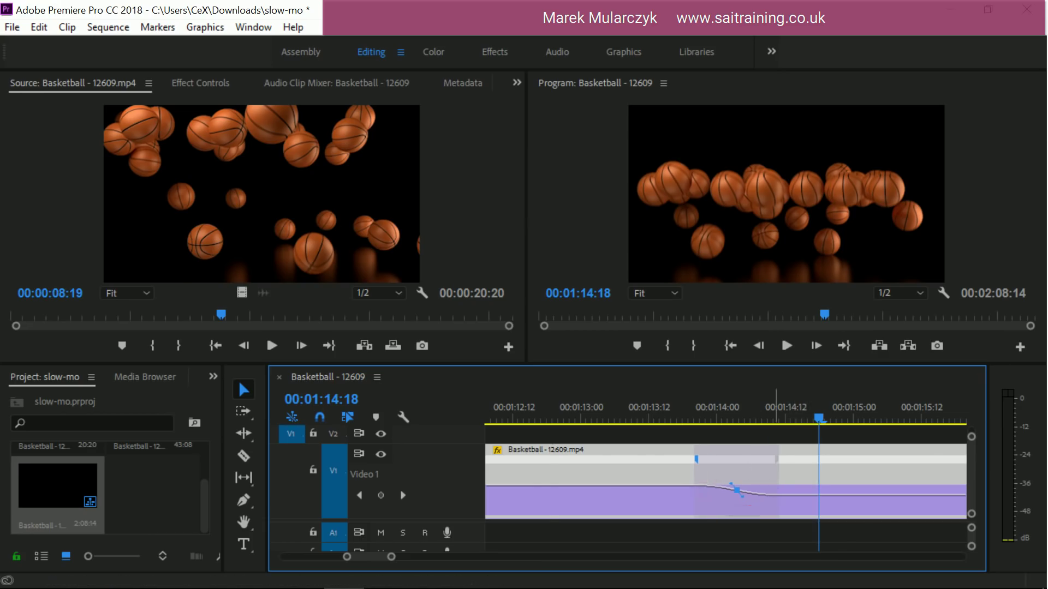
- Play the eased speed transition from about 00:01:13:08, shortly before the ramp begins
{"action": "key", "text": "minus"}
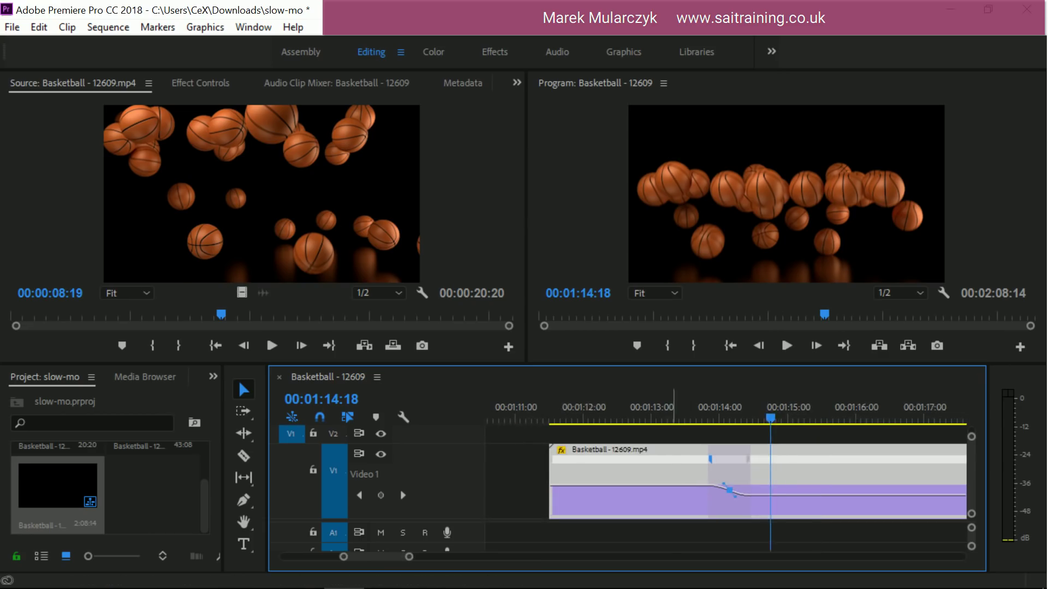
{"action": "left_click", "coordinate": [673, 420]}
{"action": "key", "text": "space"}
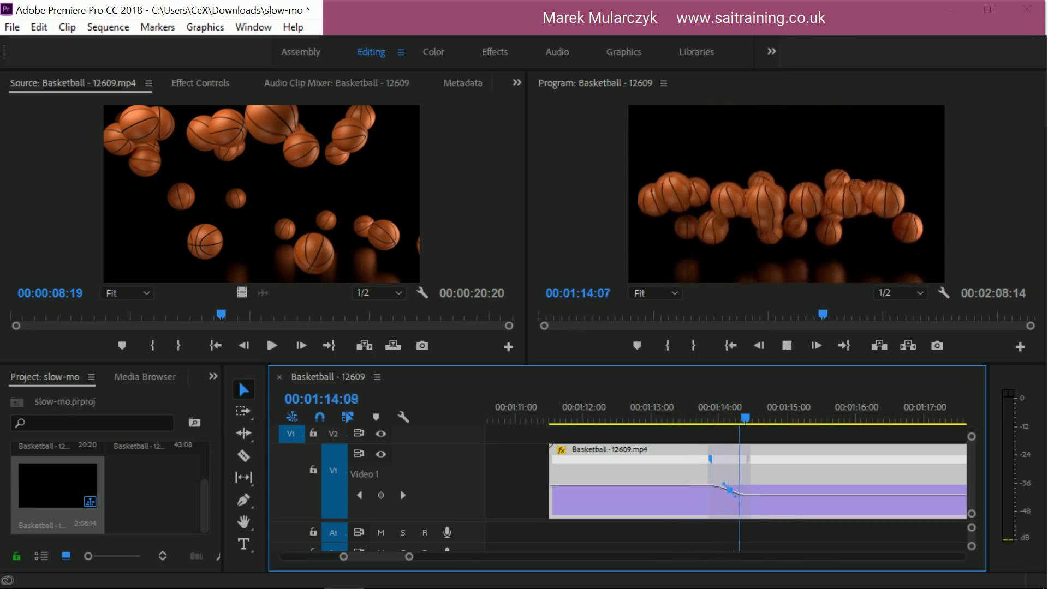
- Play the time-remapped clip from its beginning through the eased speed transition and stop at 00:01:17:04
{"action": "key", "text": "space"}
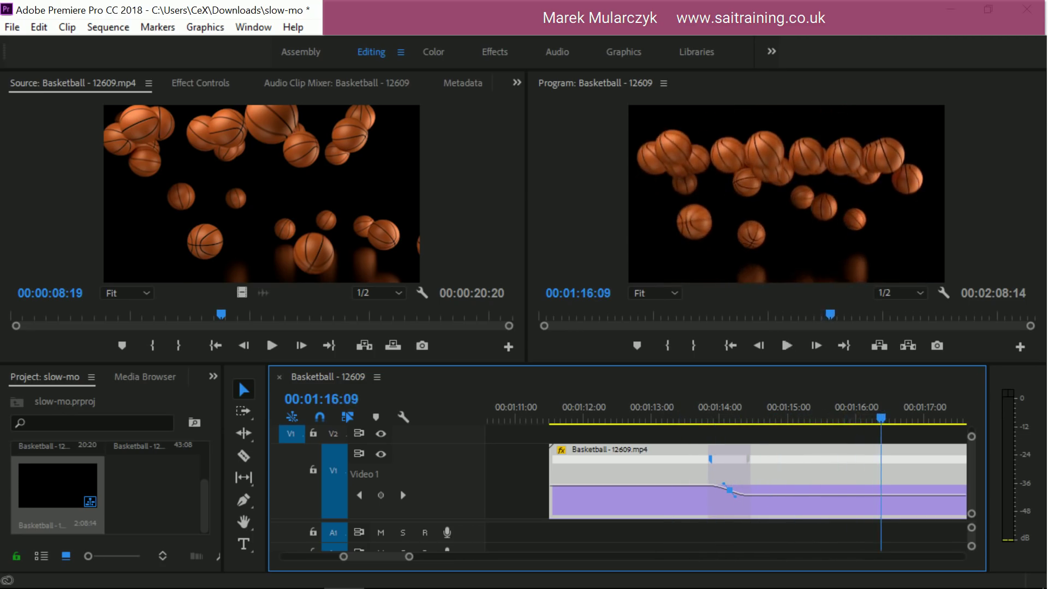
{"action": "left_click", "coordinate": [550, 407]}
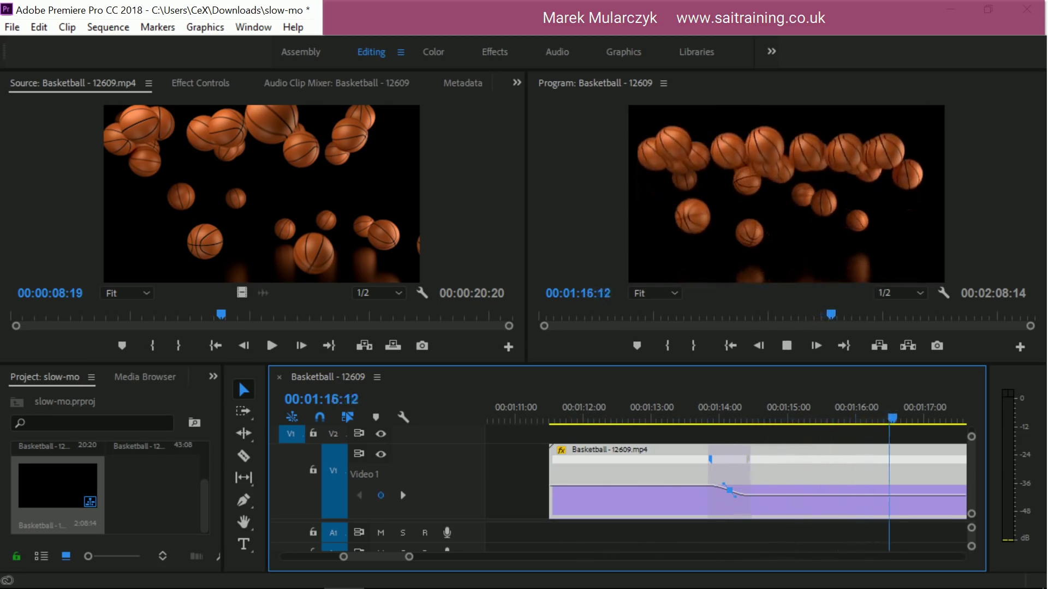
{"action": "key", "text": "space"}
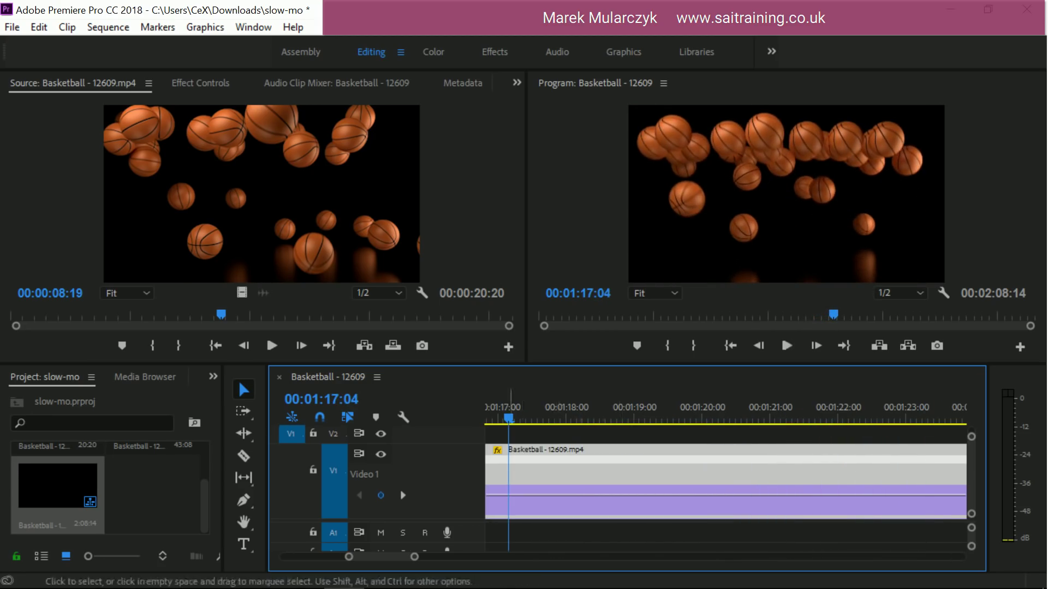
- Mark an In point at the start of the time-remapped clip, at 00:01:11:12
{"action": "scroll", "coordinate": [725, 480], "scroll_direction": "up", "scroll_amount": 2}
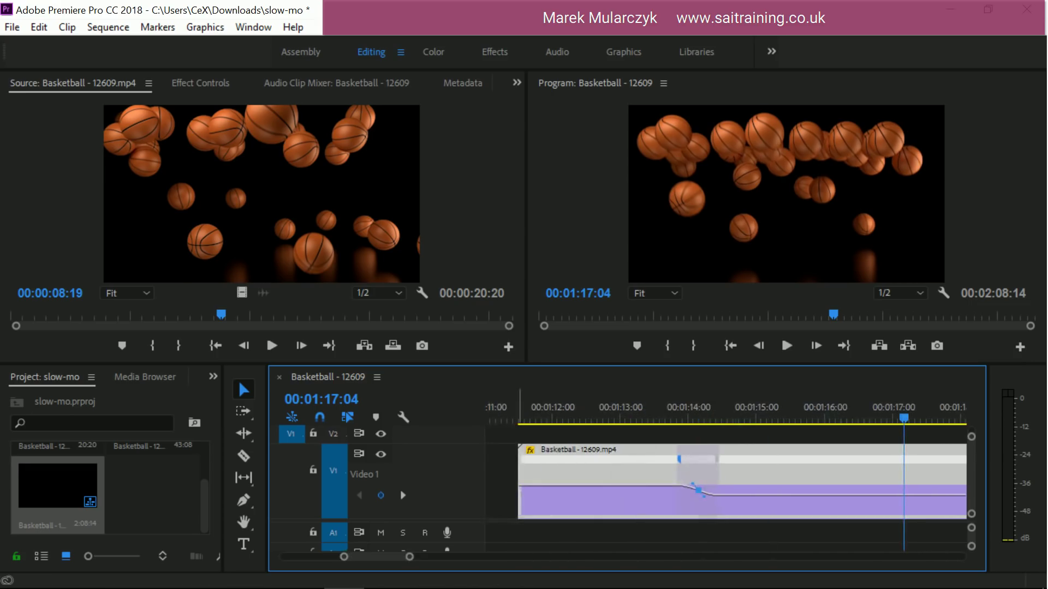
{"action": "key", "text": "Up"}
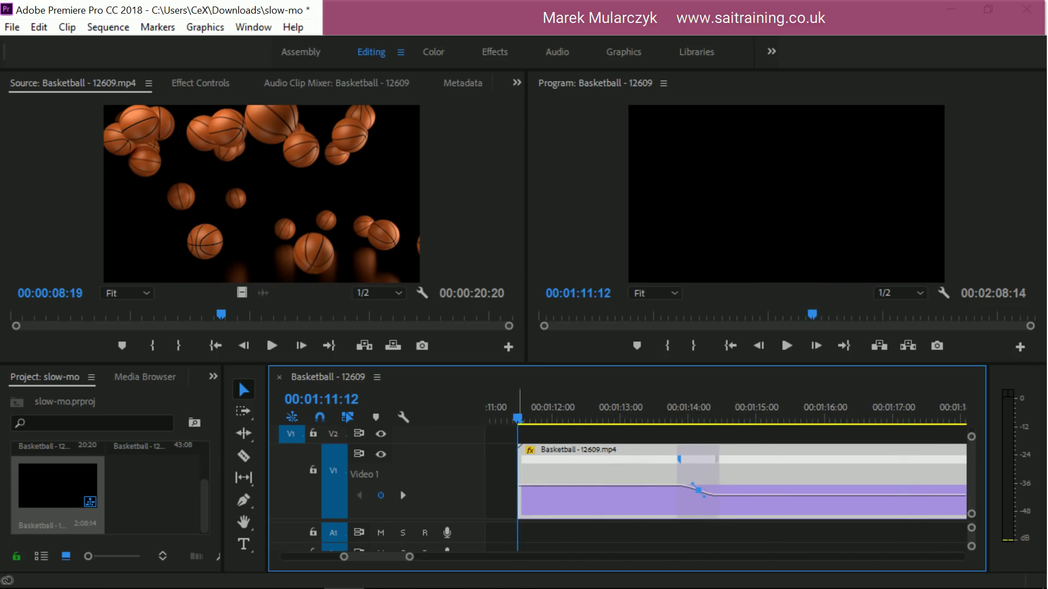
{"action": "key", "text": "i"}
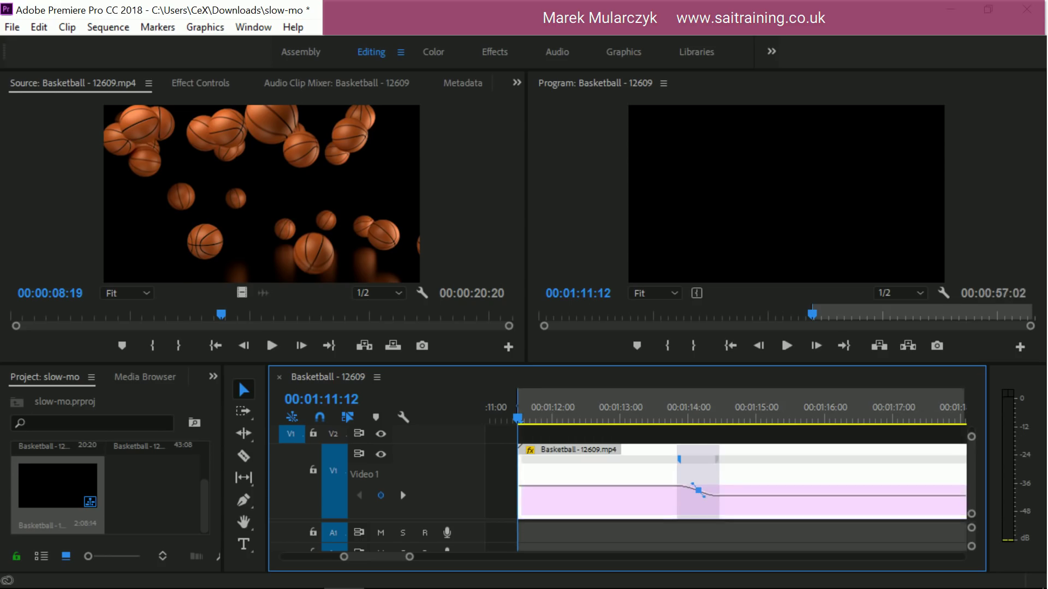
- Mark an Out point past the last speed keyframe at 00:01:40:12 and render the range from In to Out
{"action": "key", "text": "minus"}
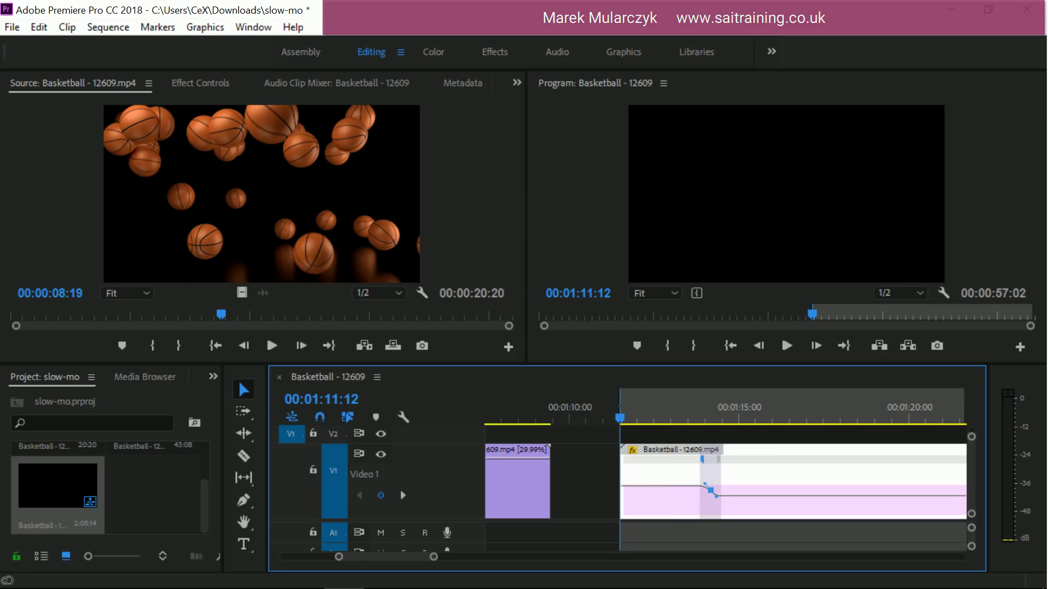
{"action": "key", "text": "minus"}
{"action": "scroll", "coordinate": [724, 470], "scroll_direction": "down", "scroll_amount": 5}
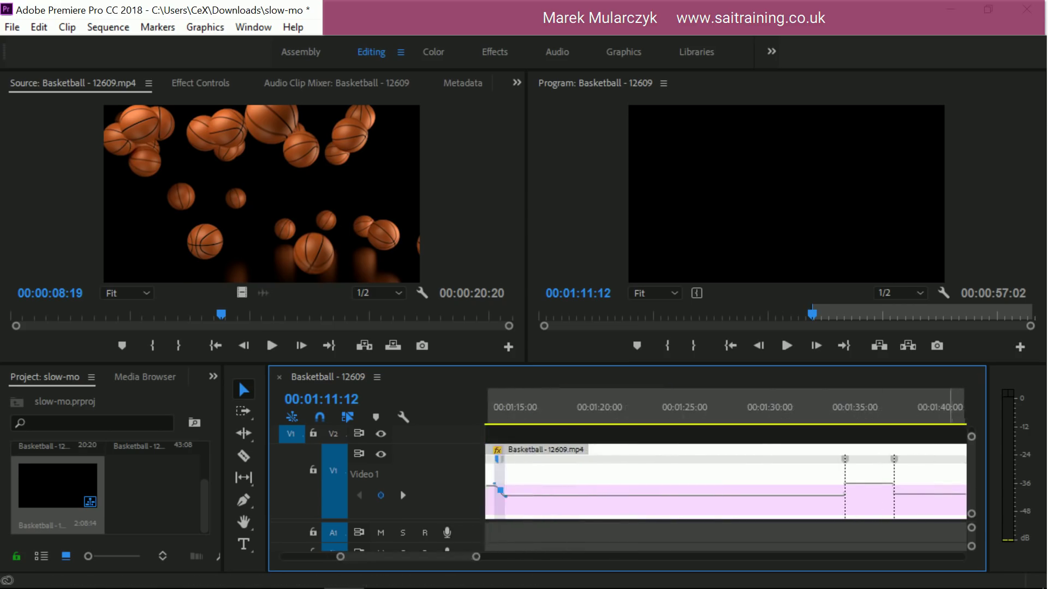
{"action": "left_click", "coordinate": [948, 408]}
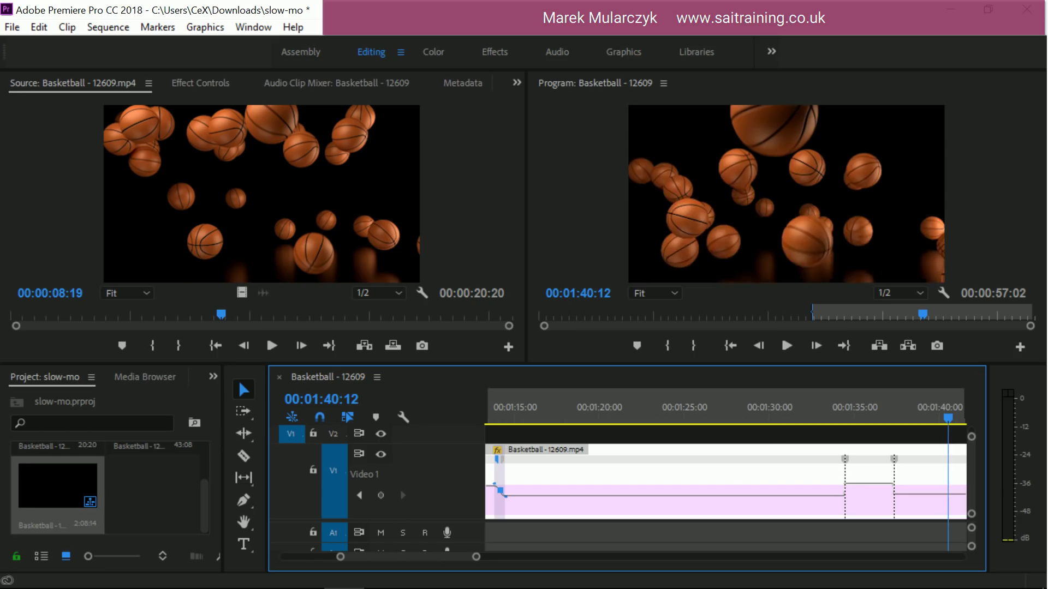
{"action": "key", "text": "o"}
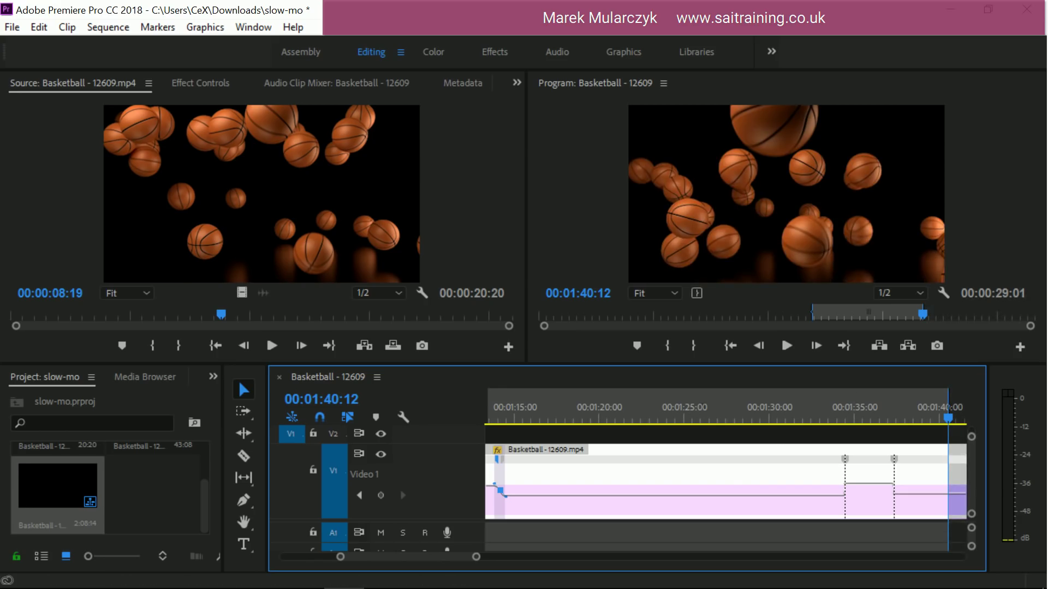
{"action": "left_click", "coordinate": [108, 27]}
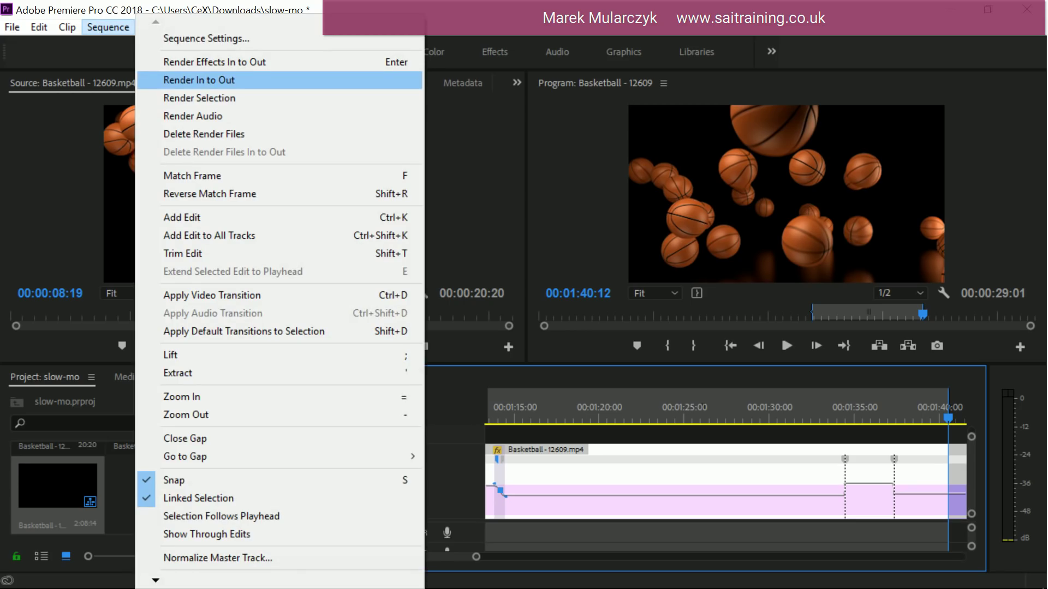
{"action": "left_click", "coordinate": [199, 80]}
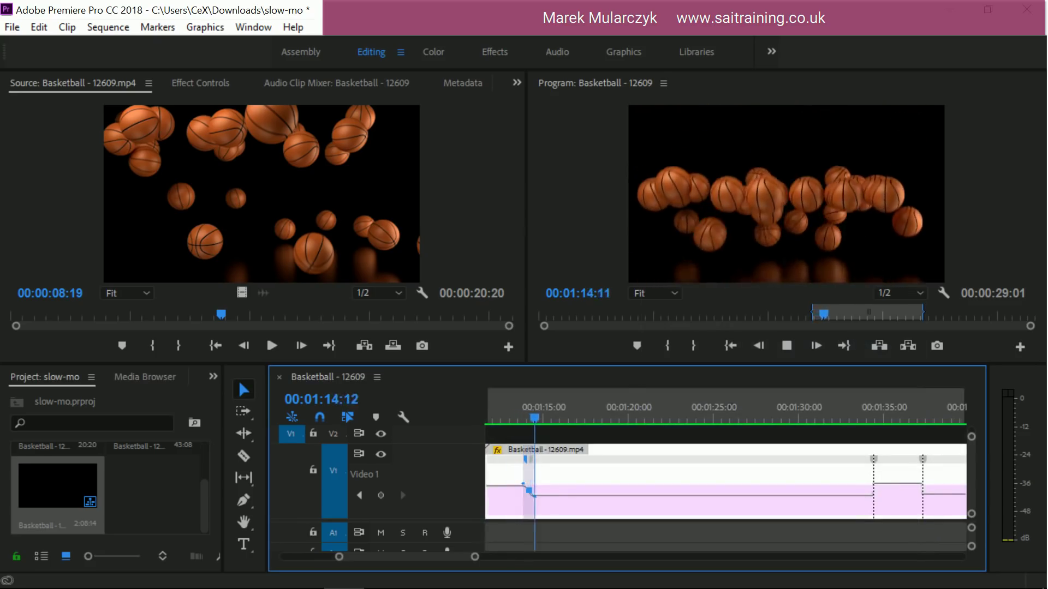
- Watch the rendered range in the maximized Program monitor, restore the normal layout and stop playback at 00:01:41:21
{"action": "key", "text": "shift+4"}
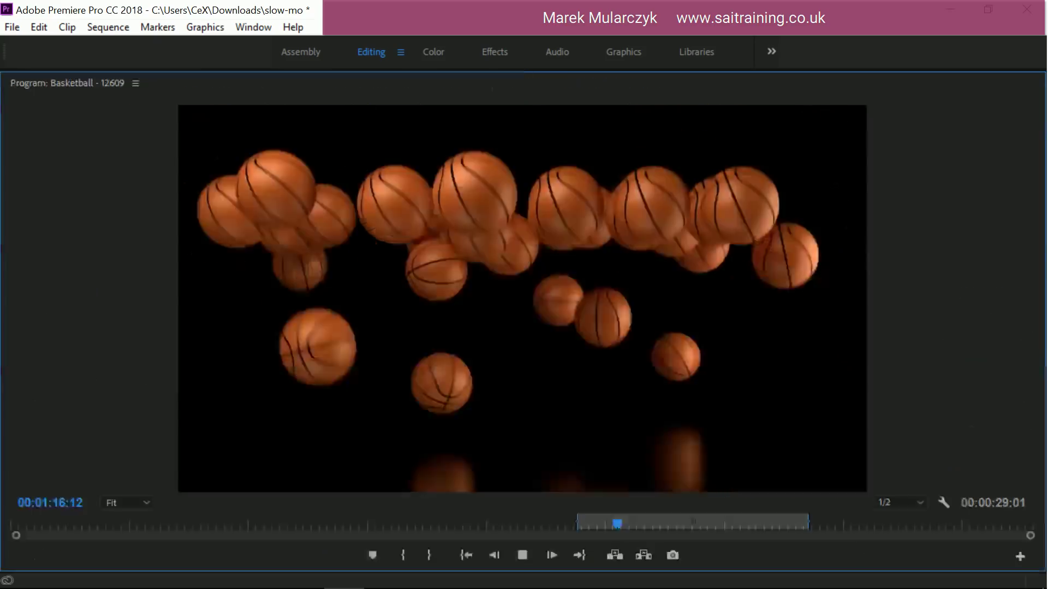
{"action": "key", "text": "shift+grave"}
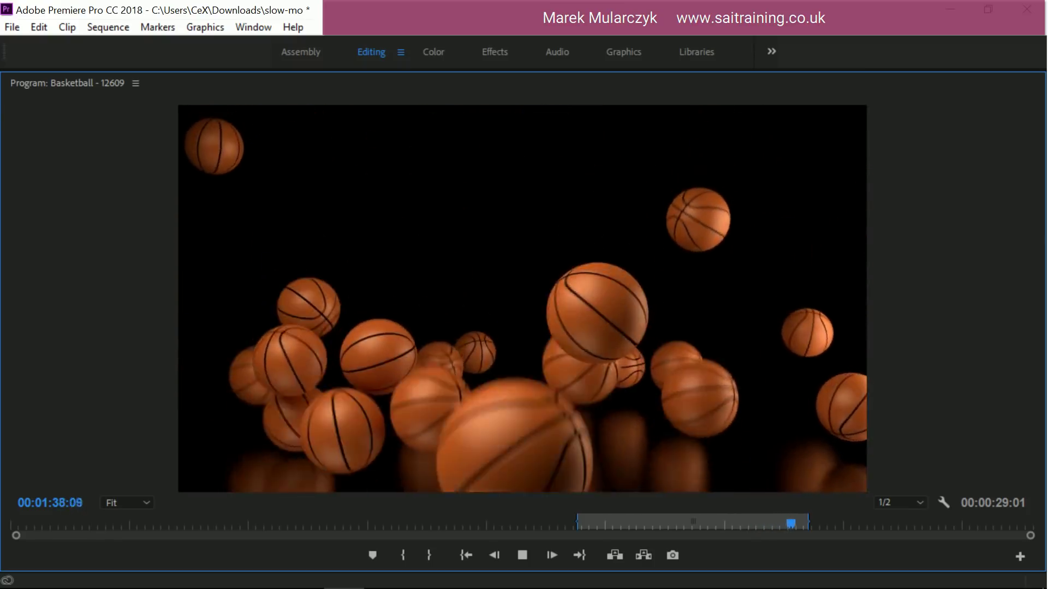
{"action": "key", "text": "grave"}
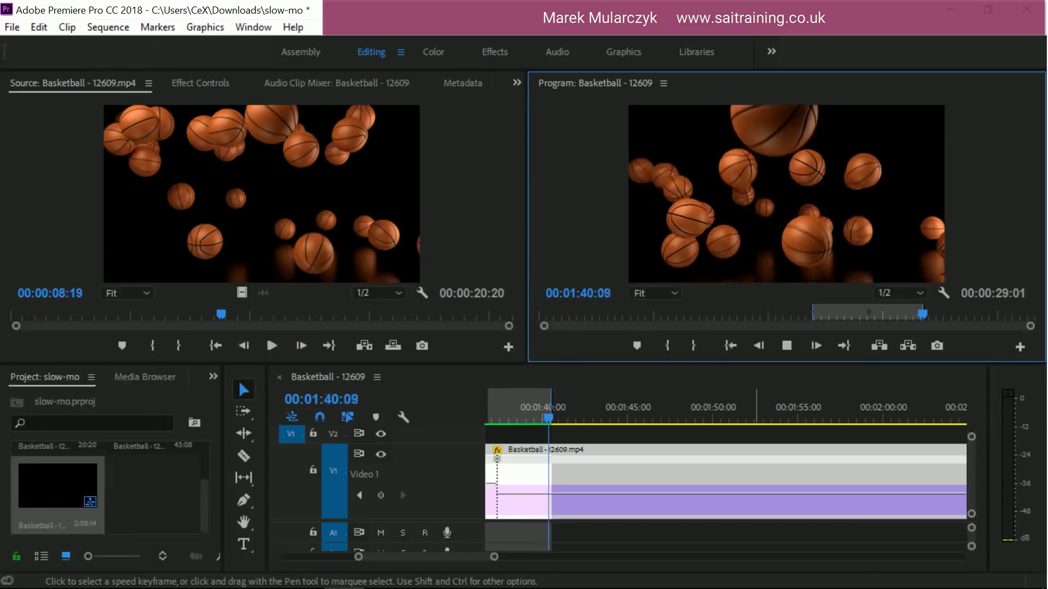
{"action": "key", "text": "space"}
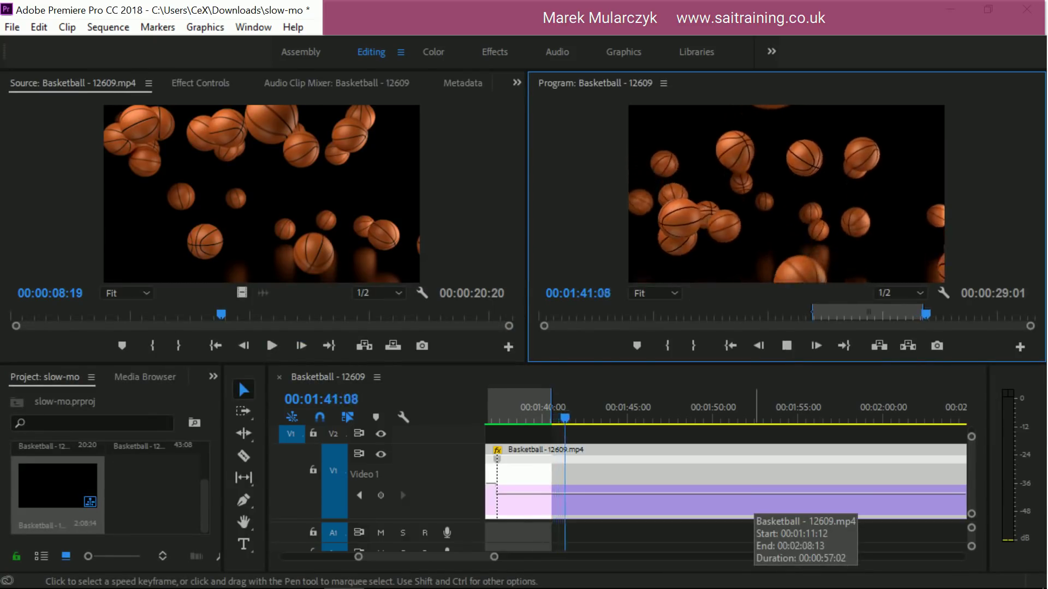
{"action": "key", "text": "space"}
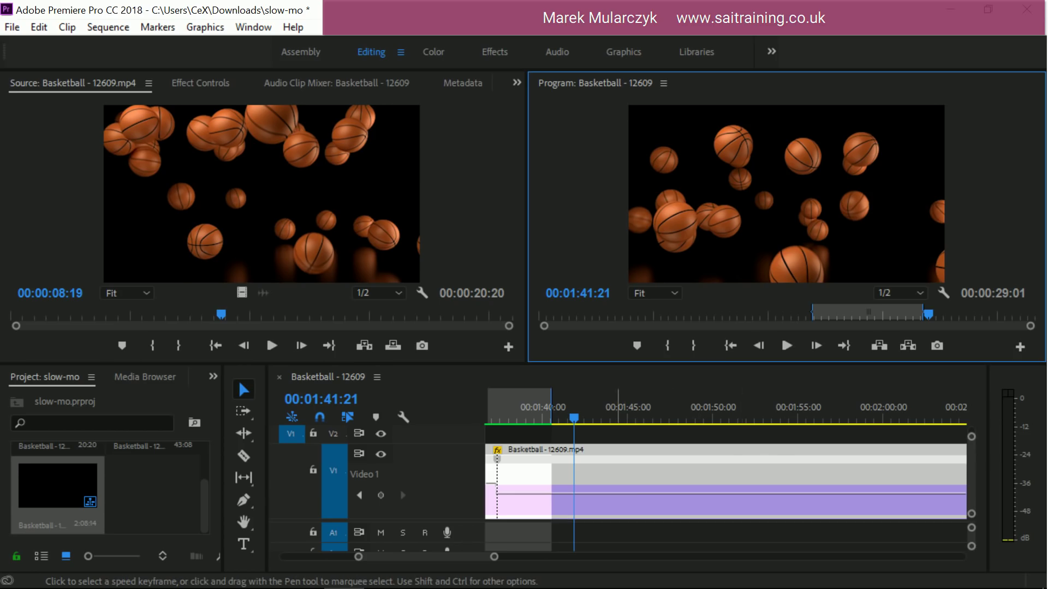
- Look up the Time Remapping Speed option among the clip's keyframe display settings
{"action": "right_click", "coordinate": [615, 491]}
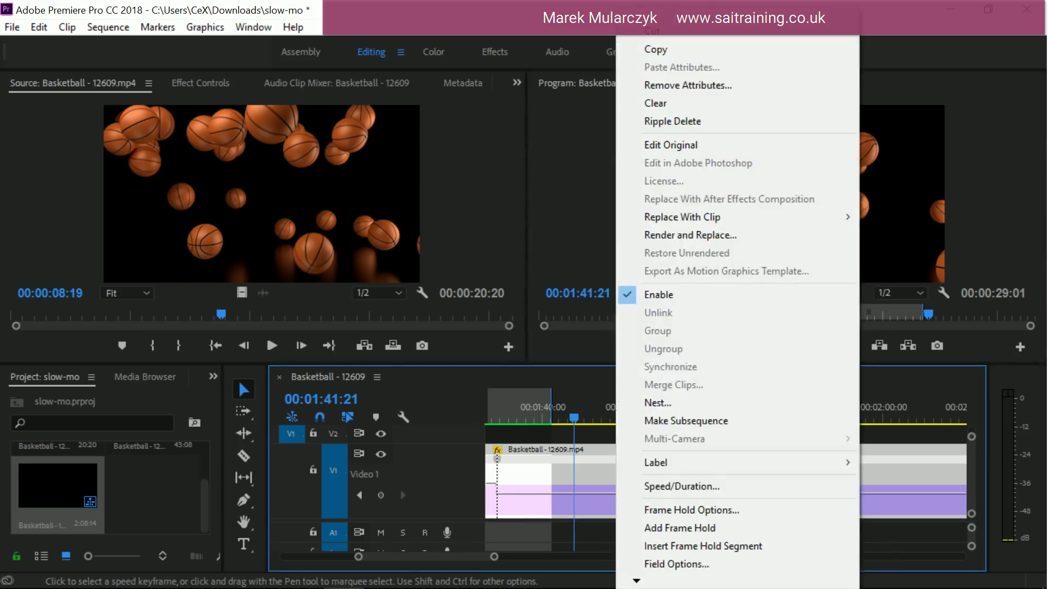
{"action": "mouse_move", "coordinate": [636, 581]}
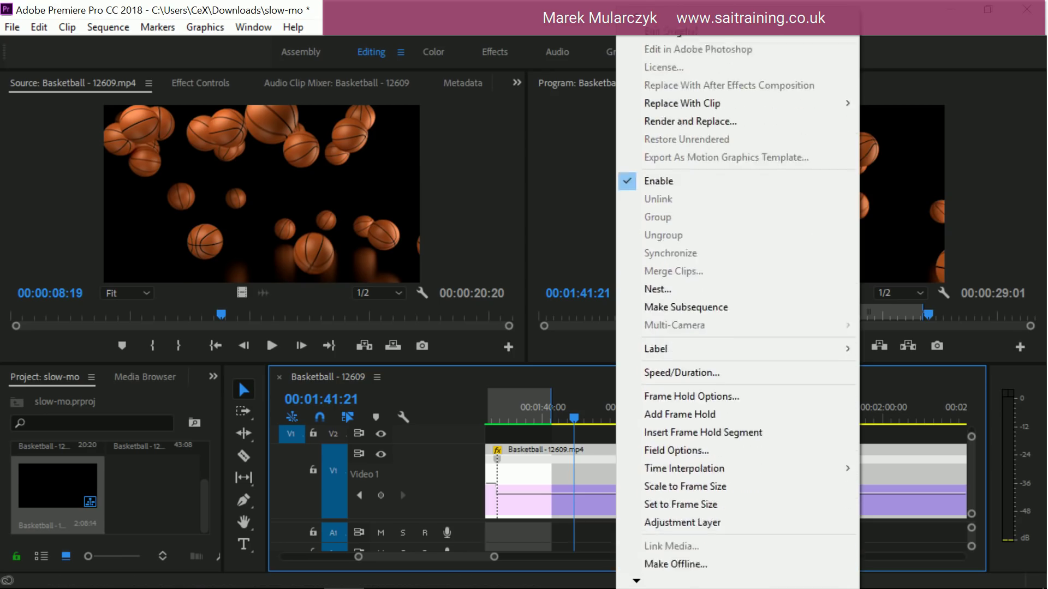
{"action": "mouse_move", "coordinate": [689, 557]}
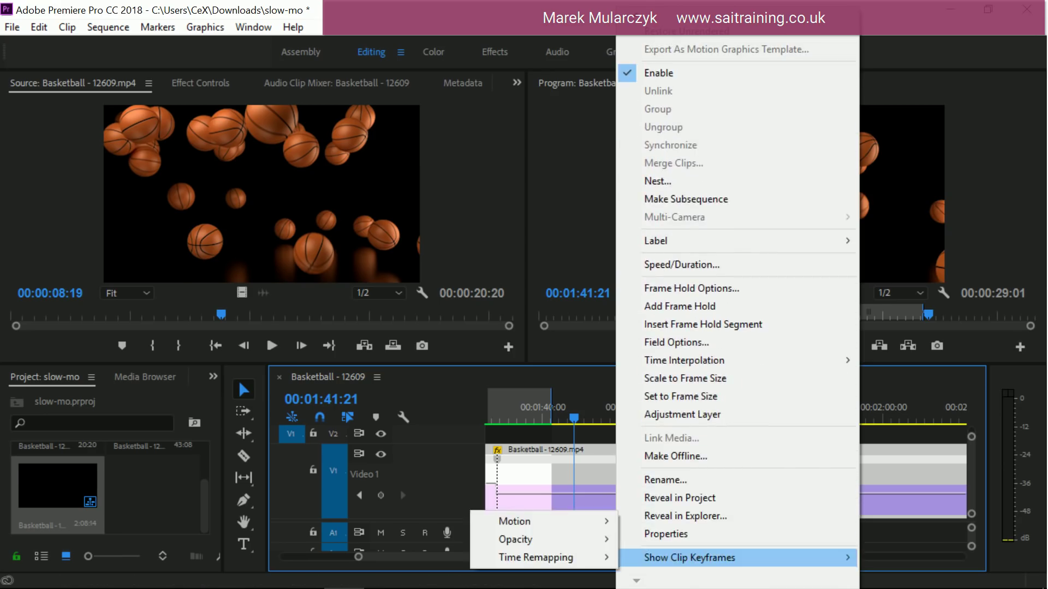
{"action": "mouse_move", "coordinate": [535, 557]}
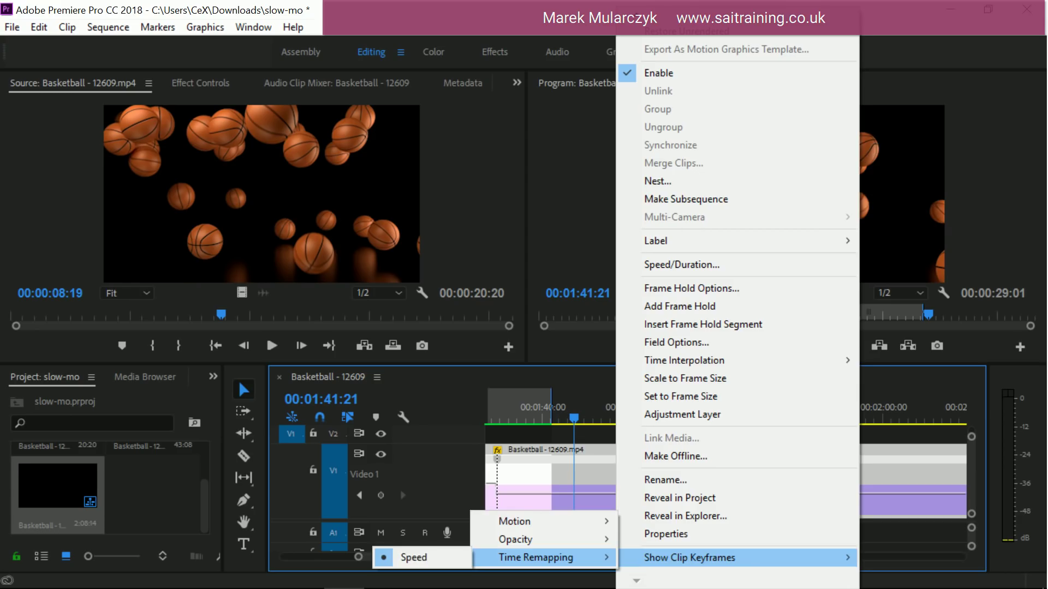
{"action": "key", "text": "Escape"}
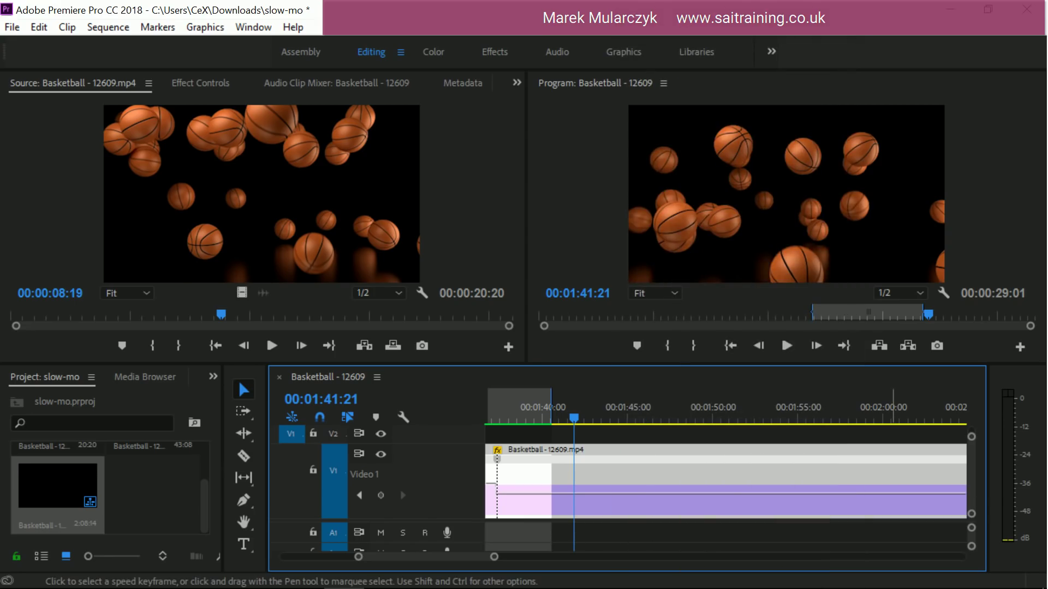